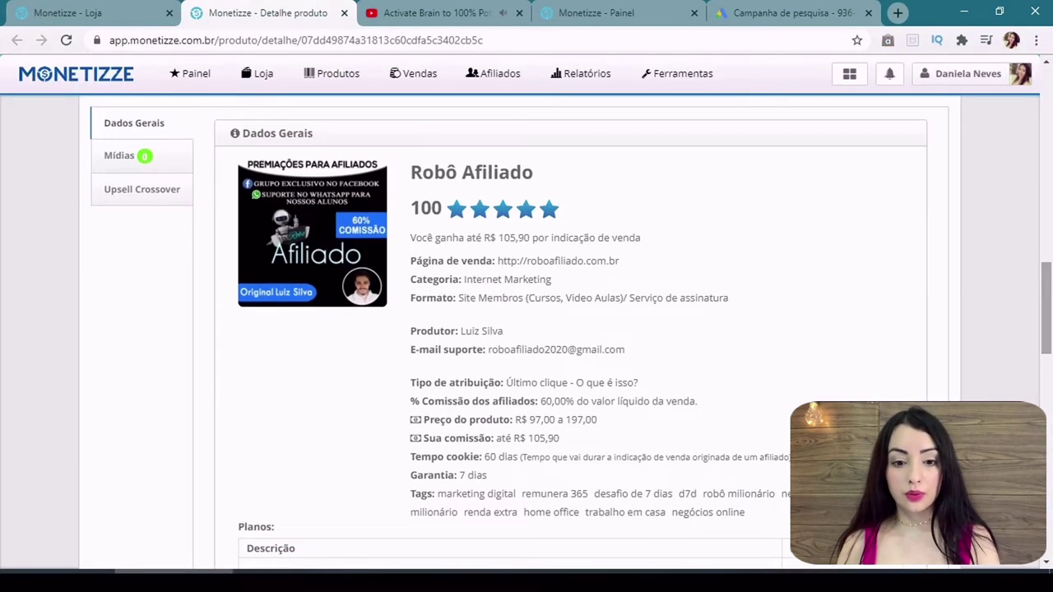
- Request affiliation to the Robô Afiliado product and accept the producer's affiliation terms
scroll(527, 329, down, 6)
scroll(705, 200, down, 4)
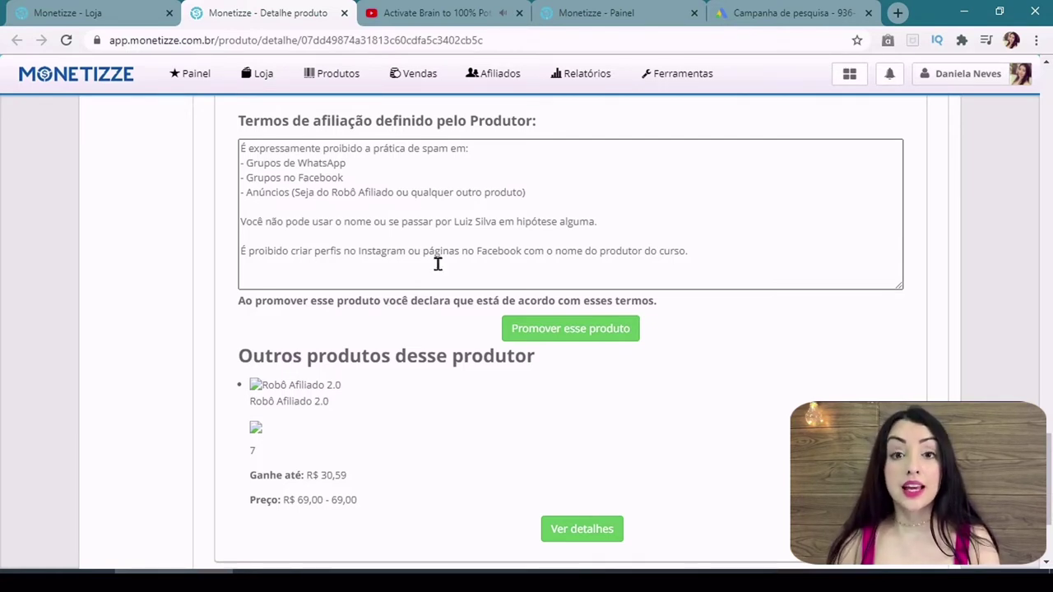
click(567, 333)
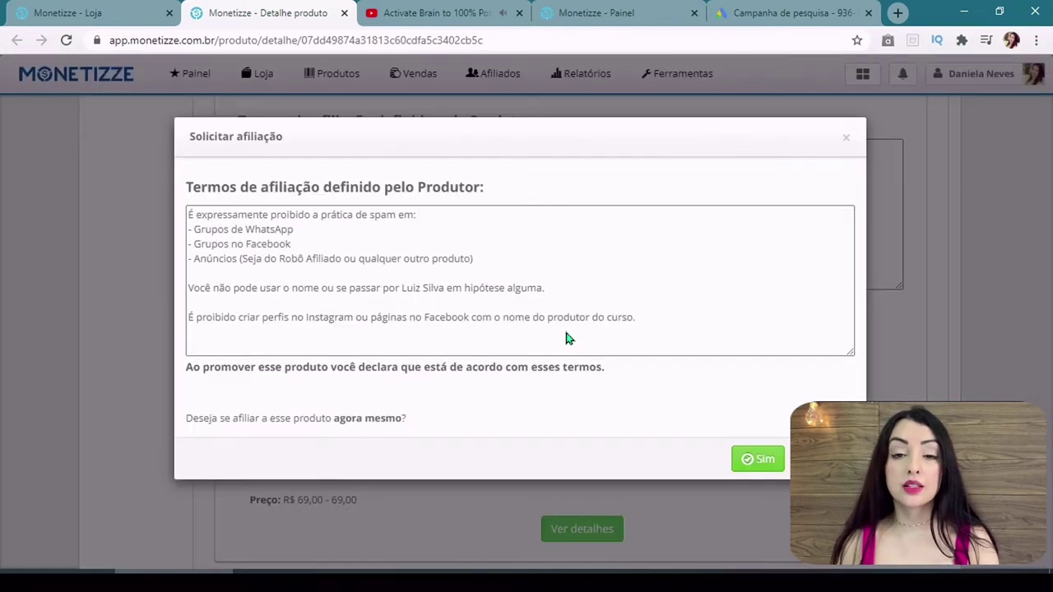
click(757, 459)
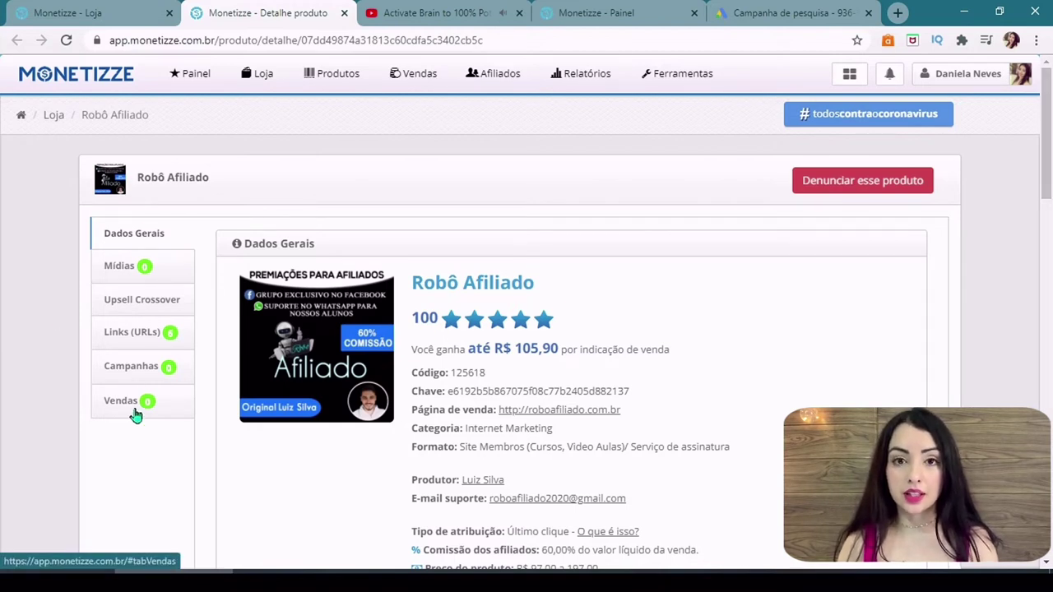
- Examine the product's affiliate links, including the sales page links and the expanded checkout links
click(137, 341)
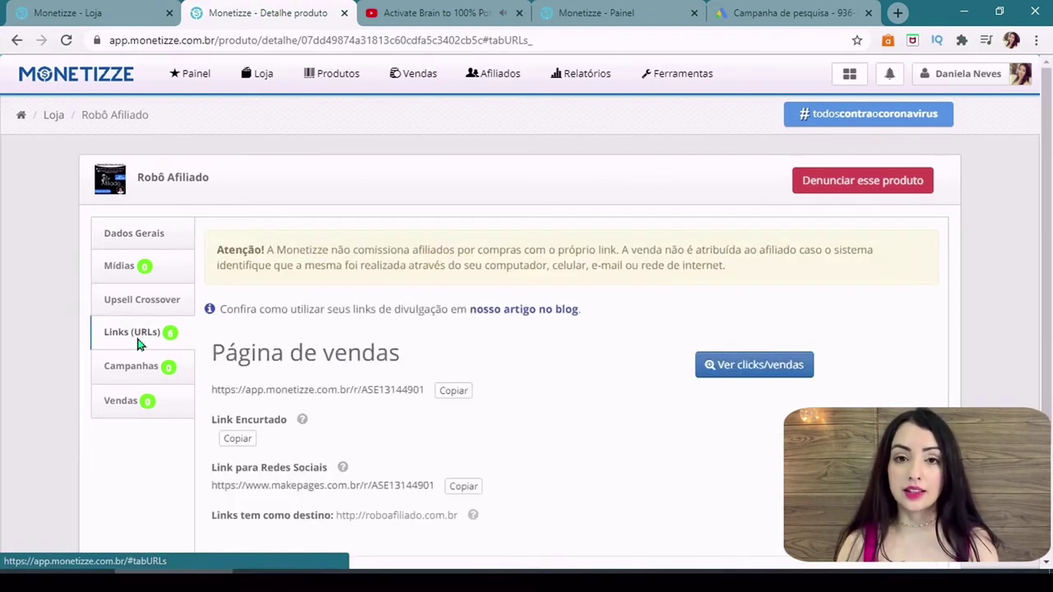
scroll(747, 218, down, 2)
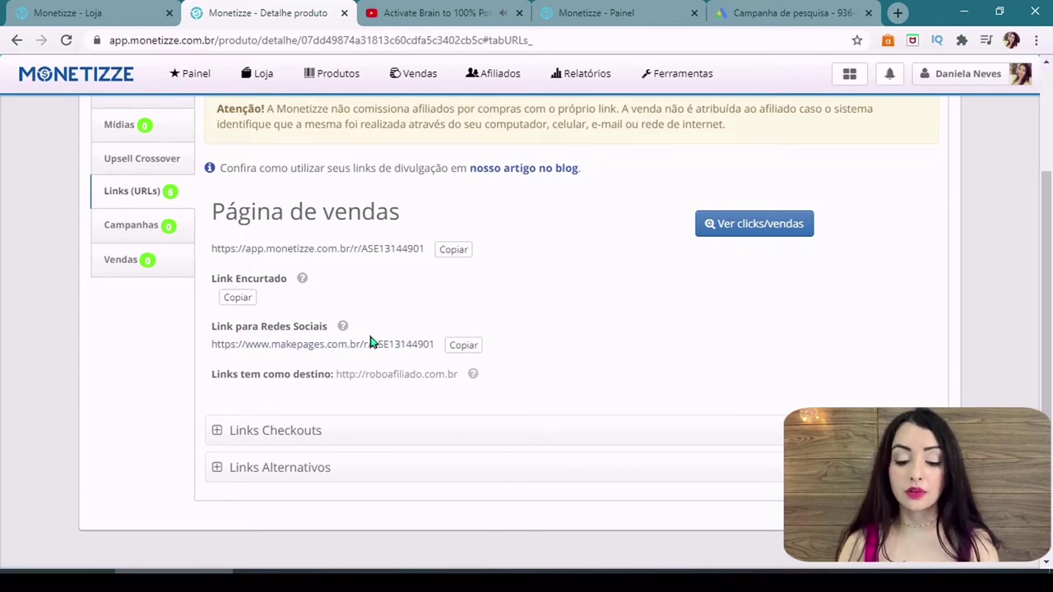
scroll(425, 441, down, 1)
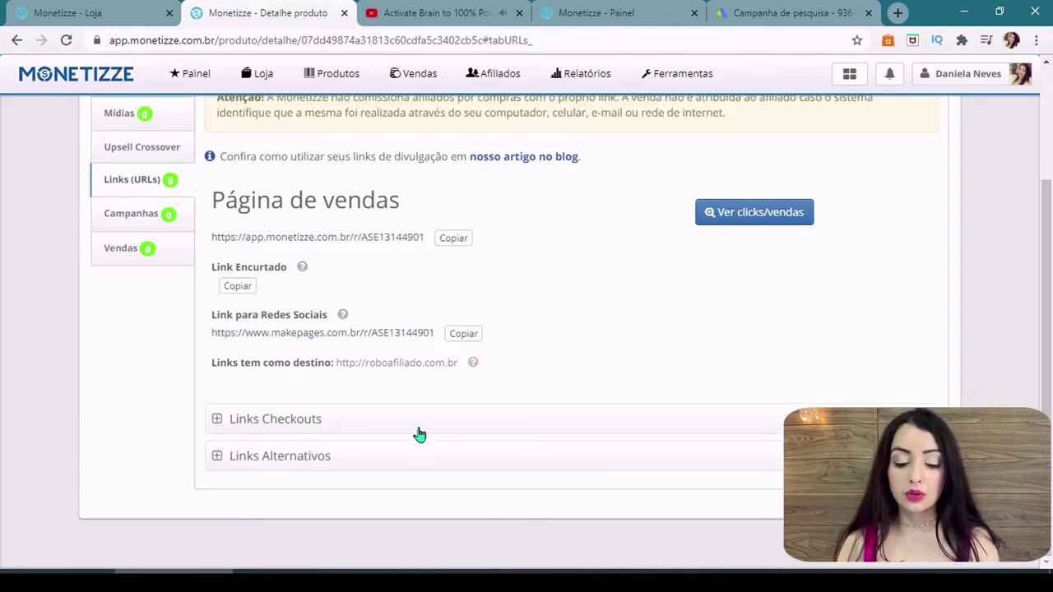
click(419, 434)
scroll(418, 434, down, 3)
scroll(418, 435, up, 5)
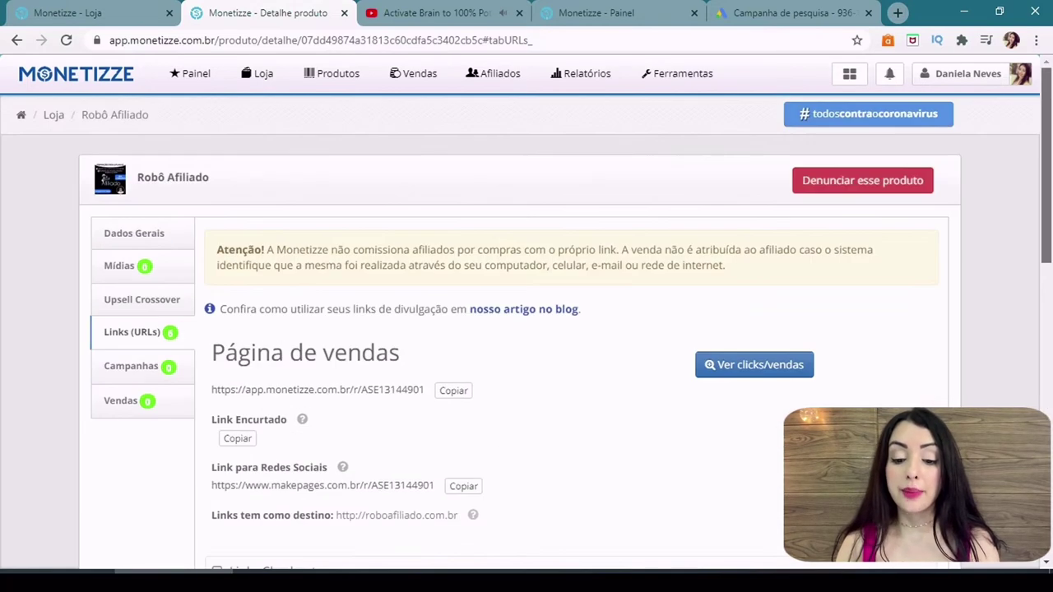
scroll(469, 104, down, 2)
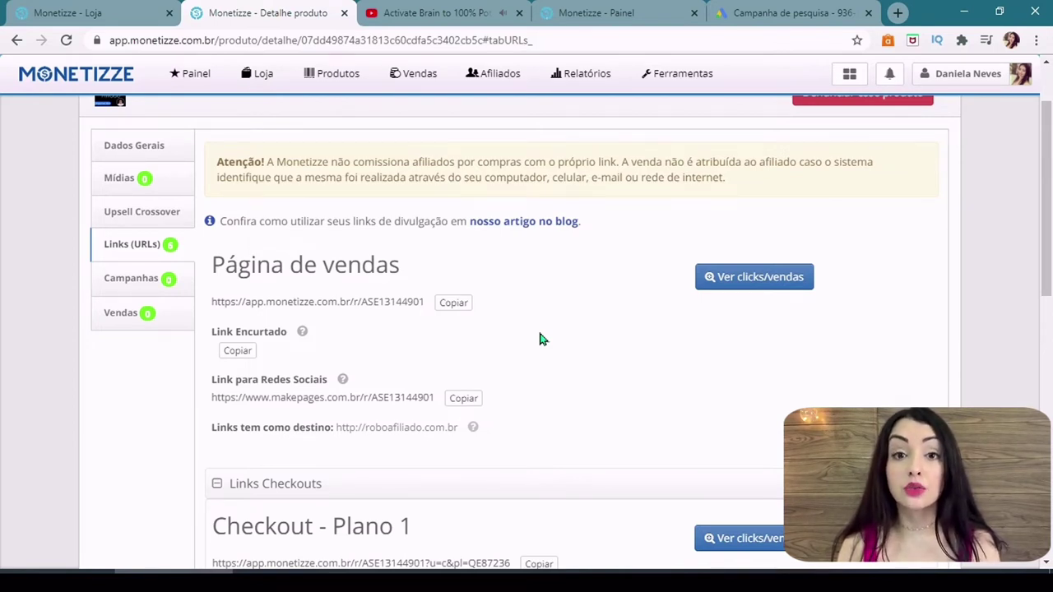
scroll(1051, 184, up, 1)
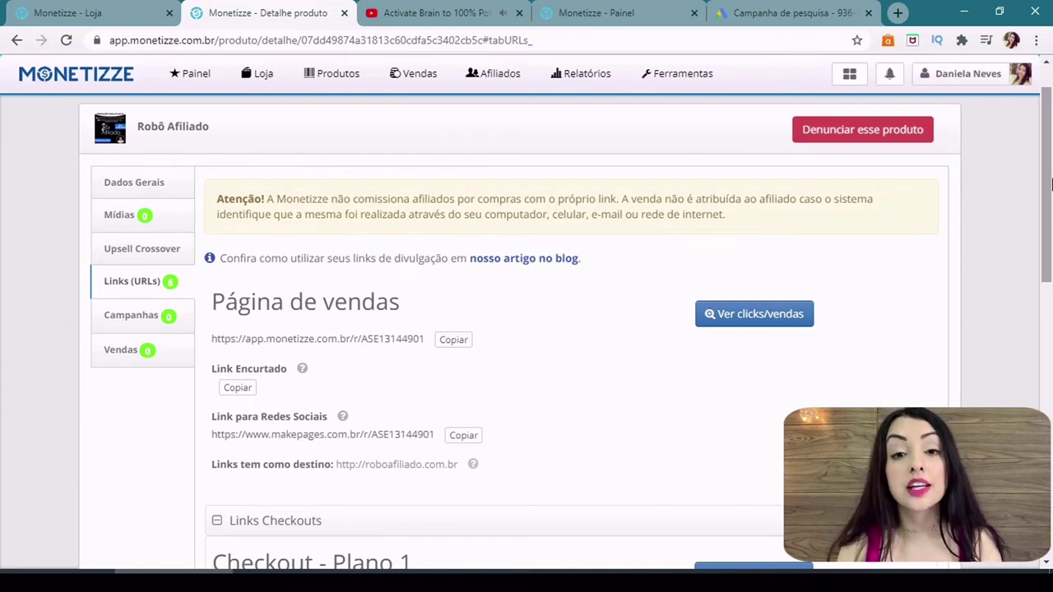
scroll(1050, 184, down, 2)
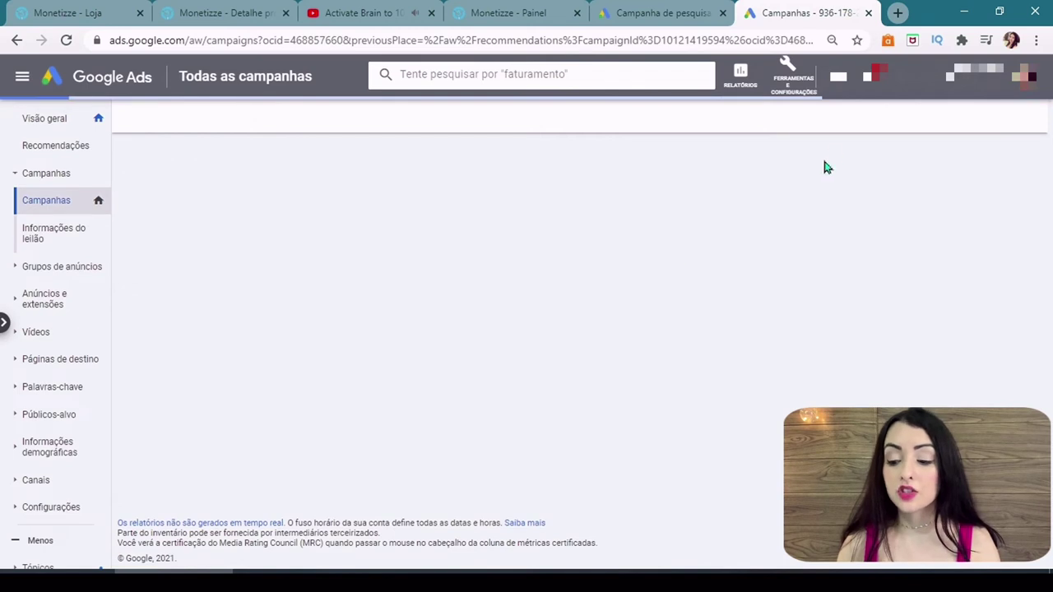
- Switch to Google Ads and start a new conversion action of the website conversions type
click(802, 96)
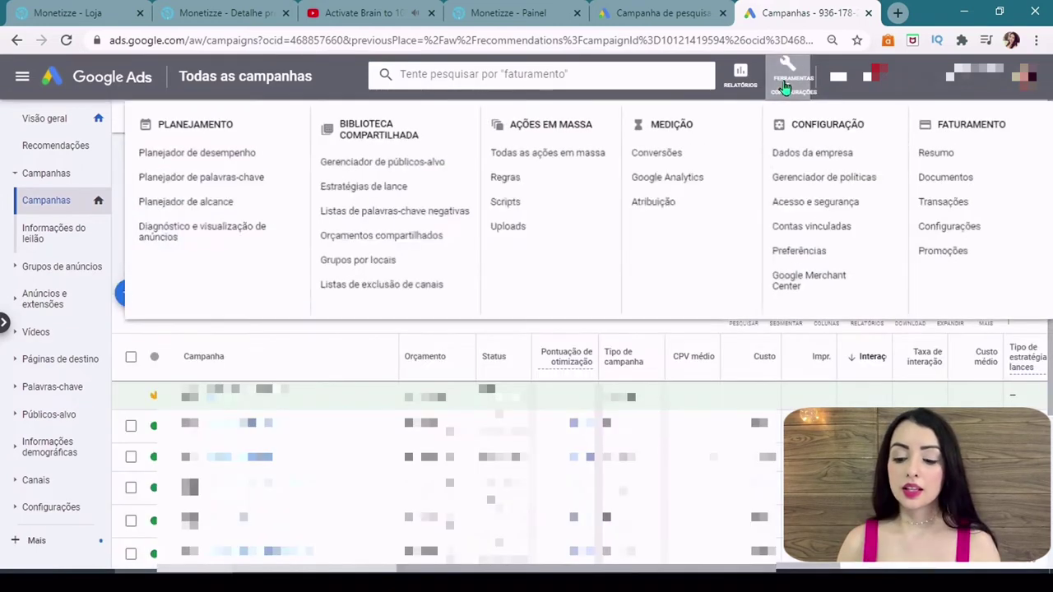
click(663, 155)
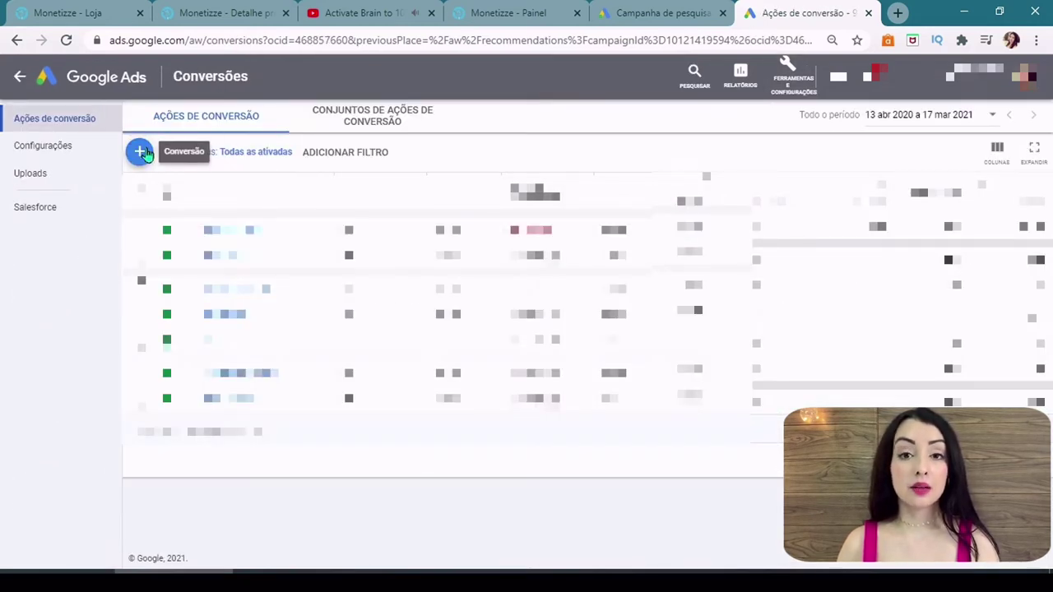
click(141, 153)
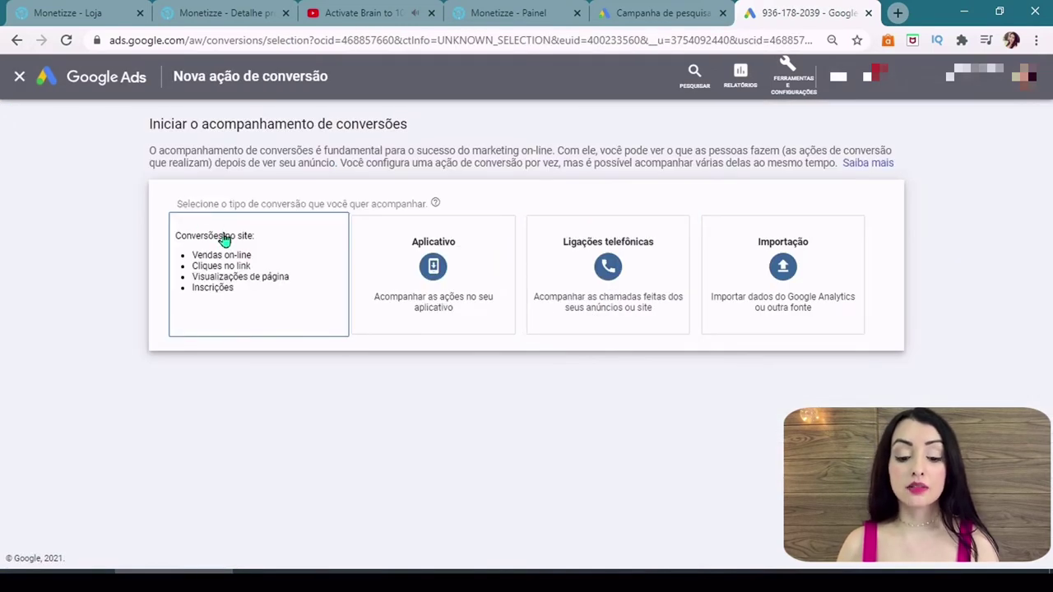
click(224, 238)
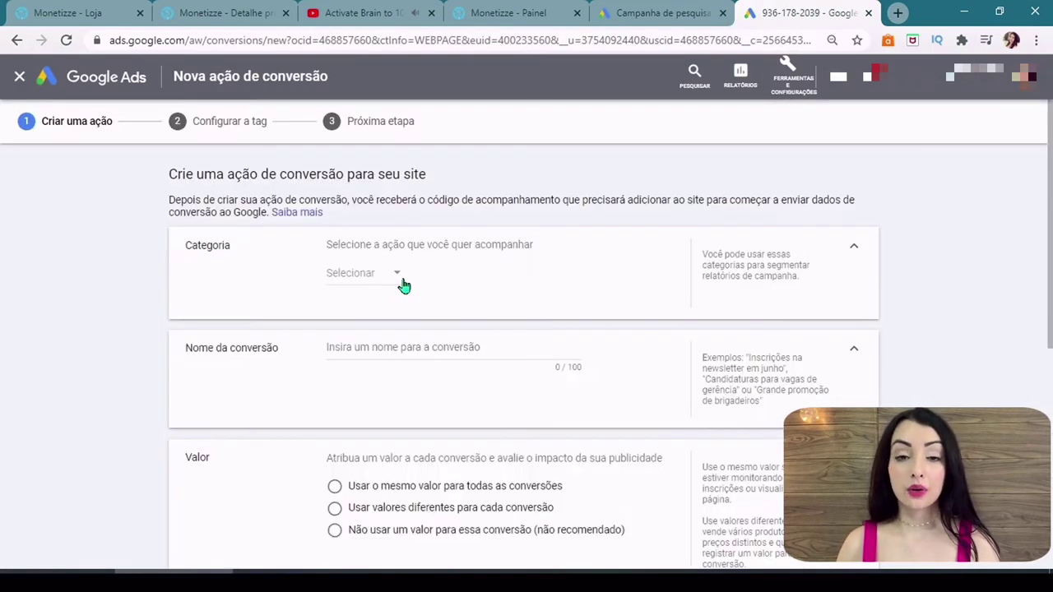
- Set the conversion category to Compra and name the conversion "Robô Milionário"
click(403, 284)
click(400, 310)
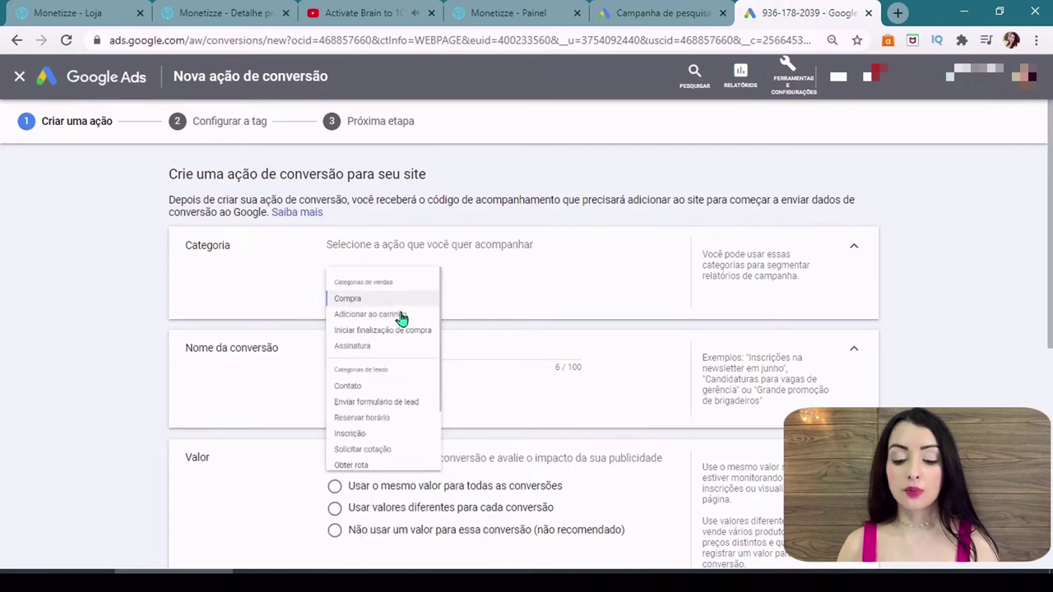
double_click(357, 346)
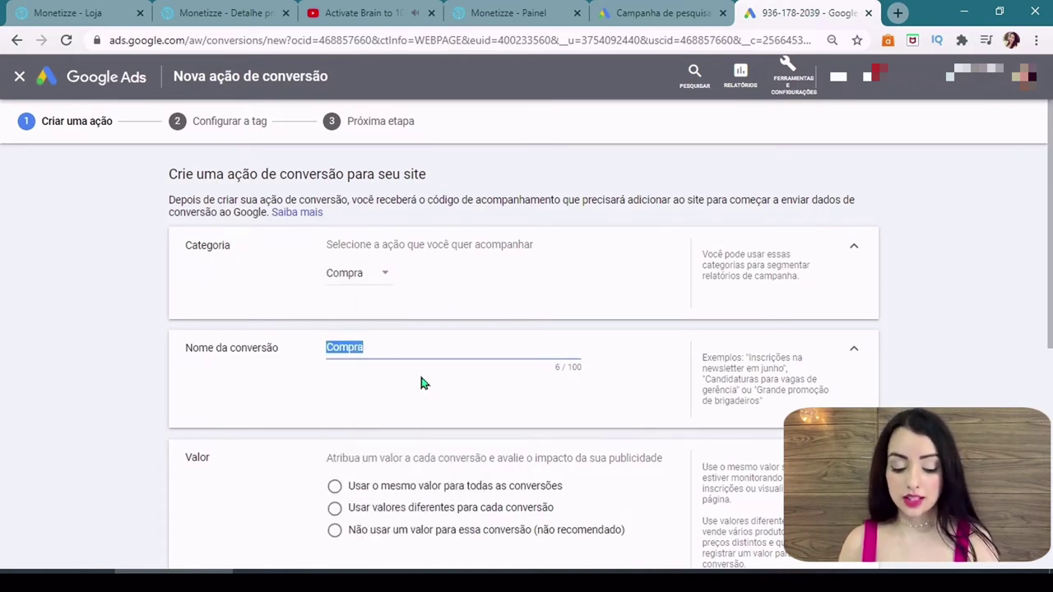
text(Robô Milionário)
- Use the same value for all conversions and set it to R$ 105,90, the maximum commission on the Monetizze product page
scroll(420, 379, down, 2)
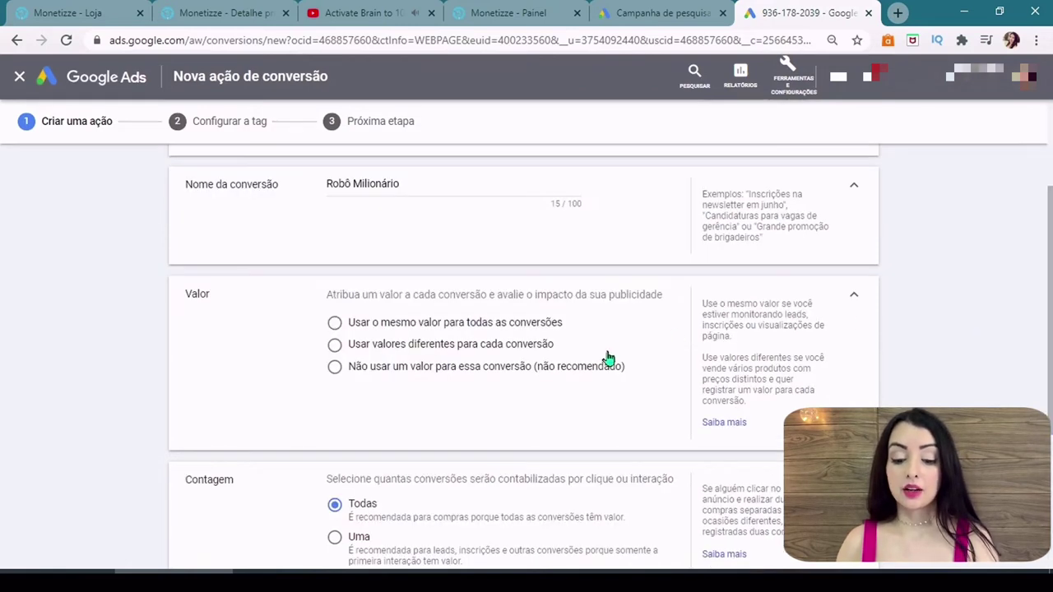
click(371, 332)
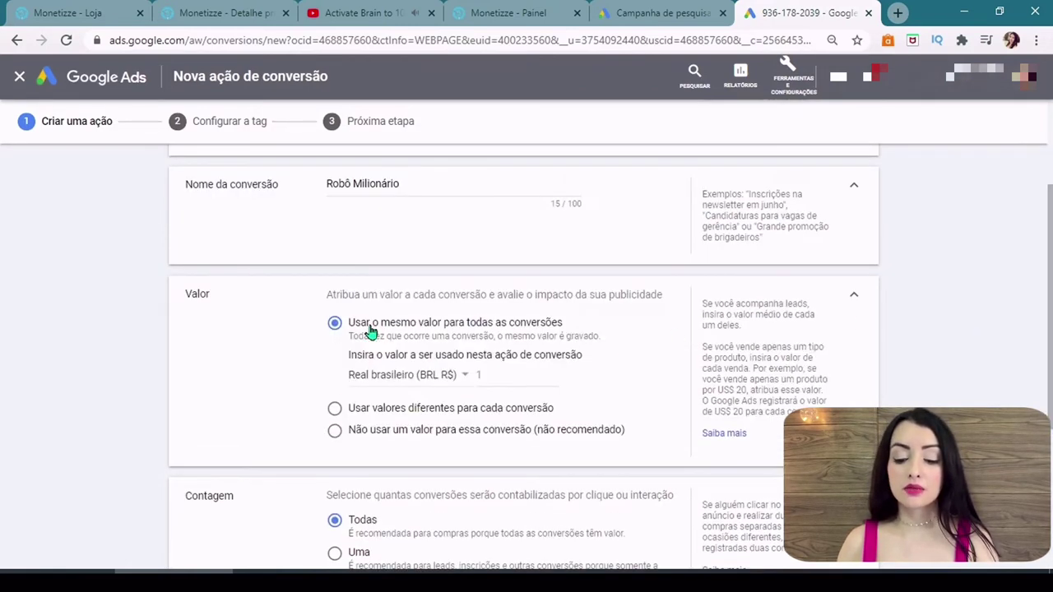
click(531, 376)
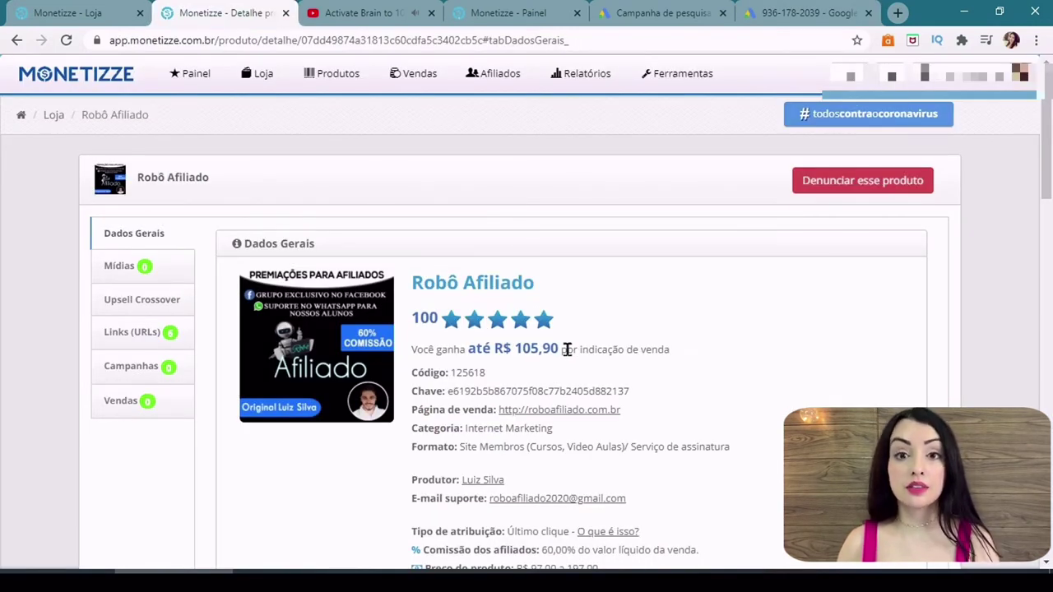
click(778, 18)
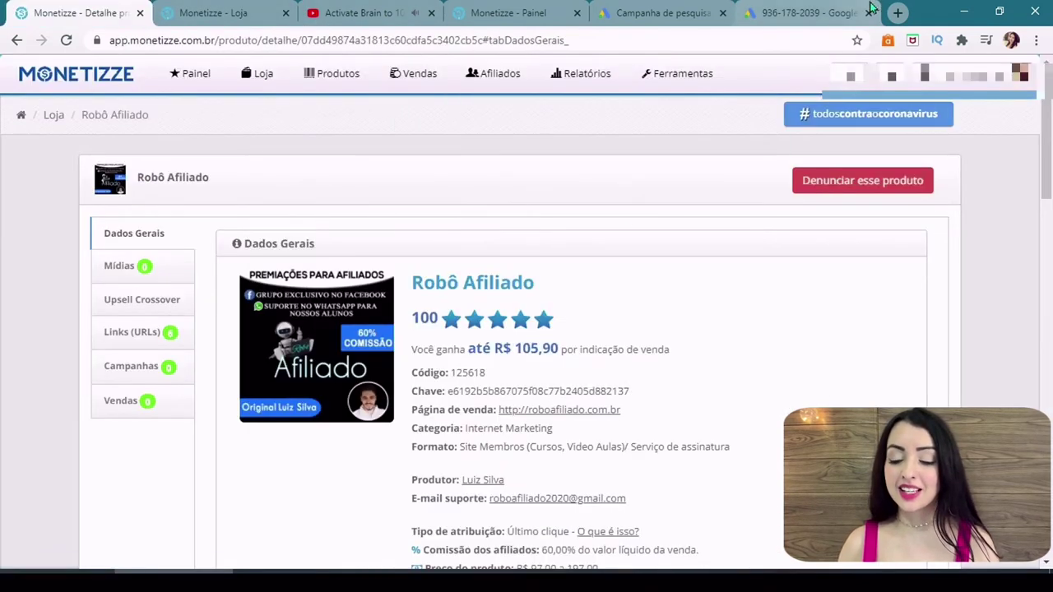
click(858, 8)
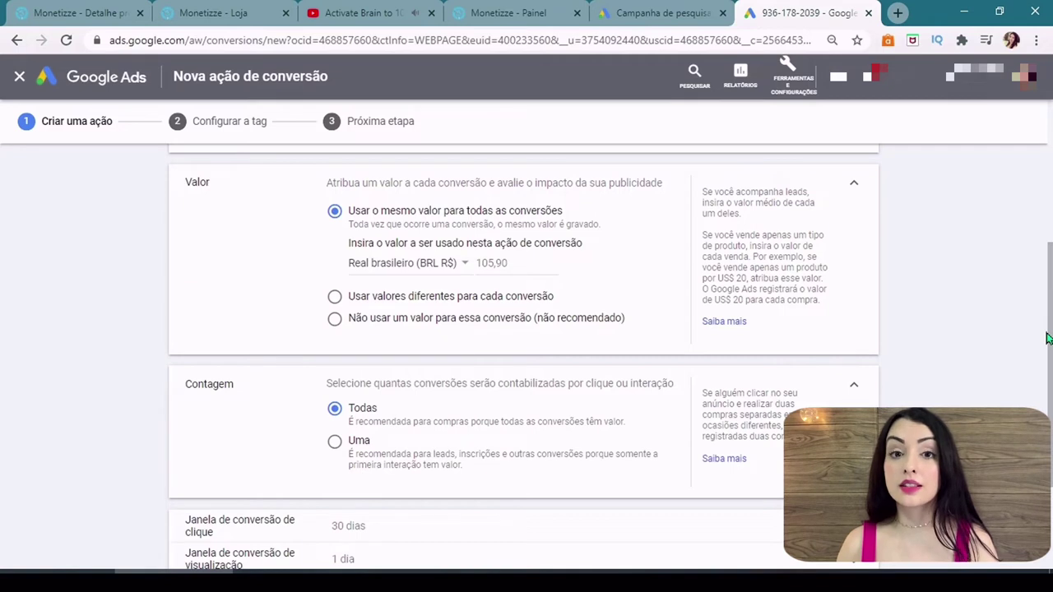
- Set the conversion count to Uma, then create the conversion action and continue to the tag setup
scroll(486, 332, down, 2)
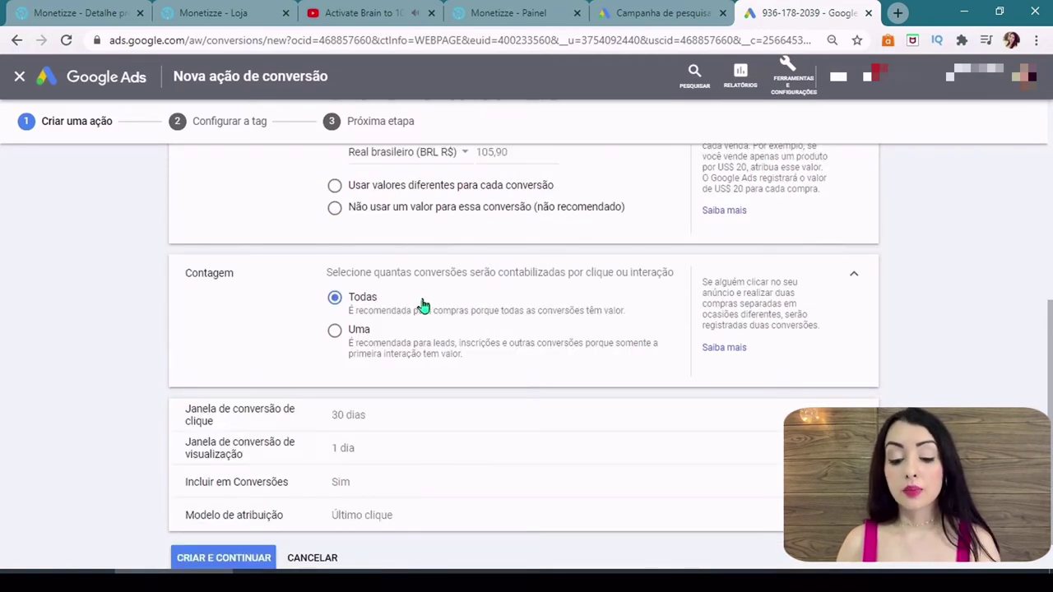
click(335, 332)
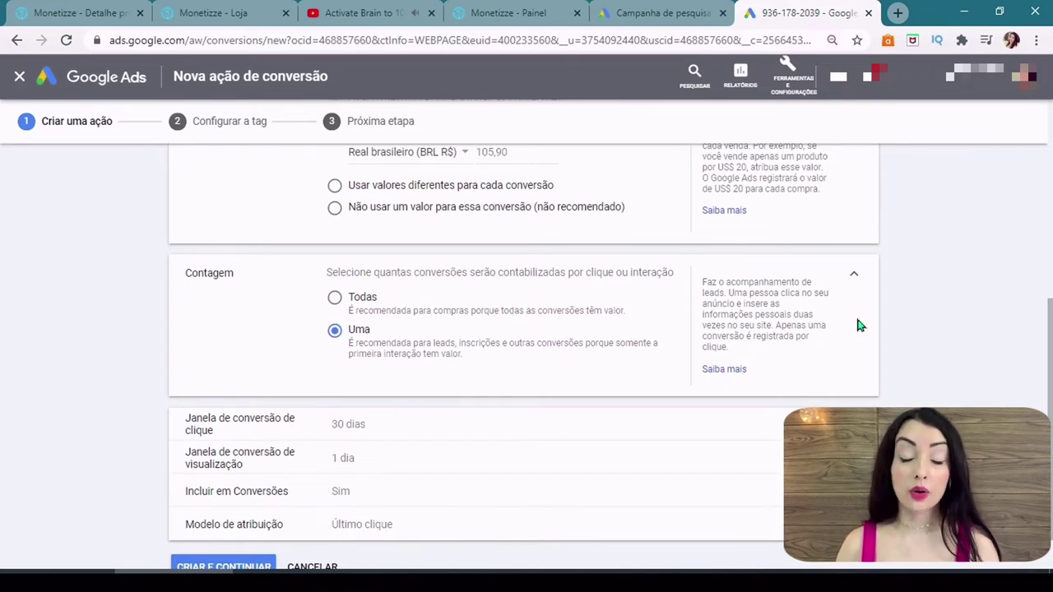
scroll(857, 325, down, 1)
click(255, 513)
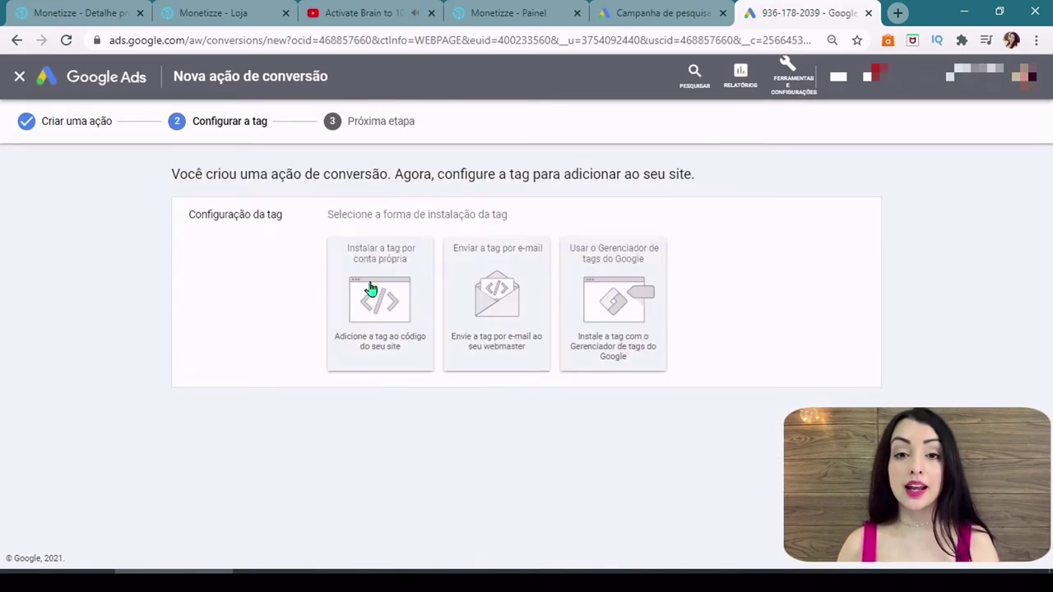
- Choose to install the tag manually and go to its event snippet code for page load
click(370, 289)
scroll(369, 287, down, 3)
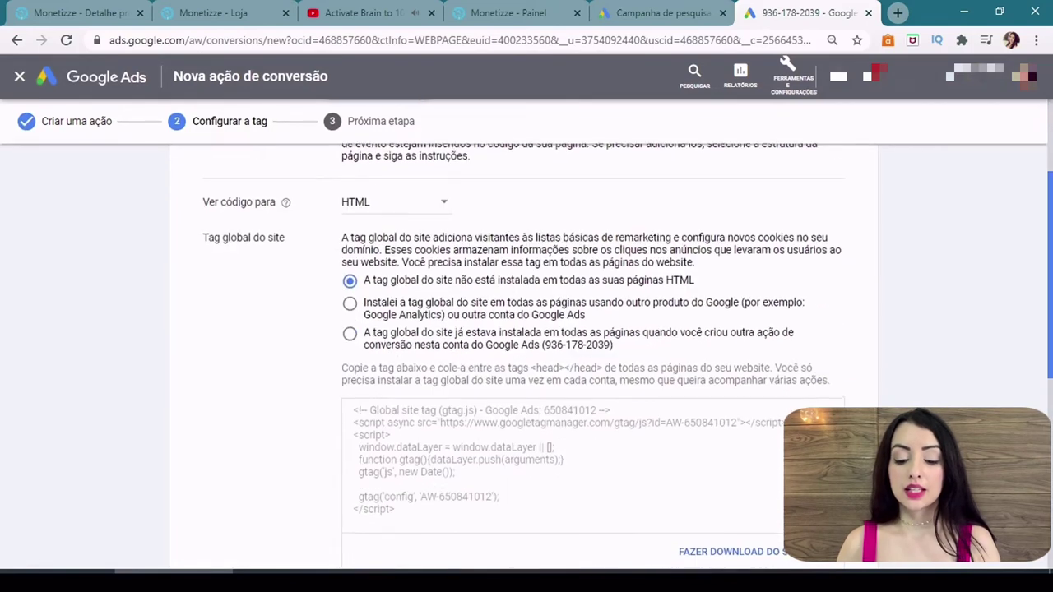
scroll(527, 357, down, 3)
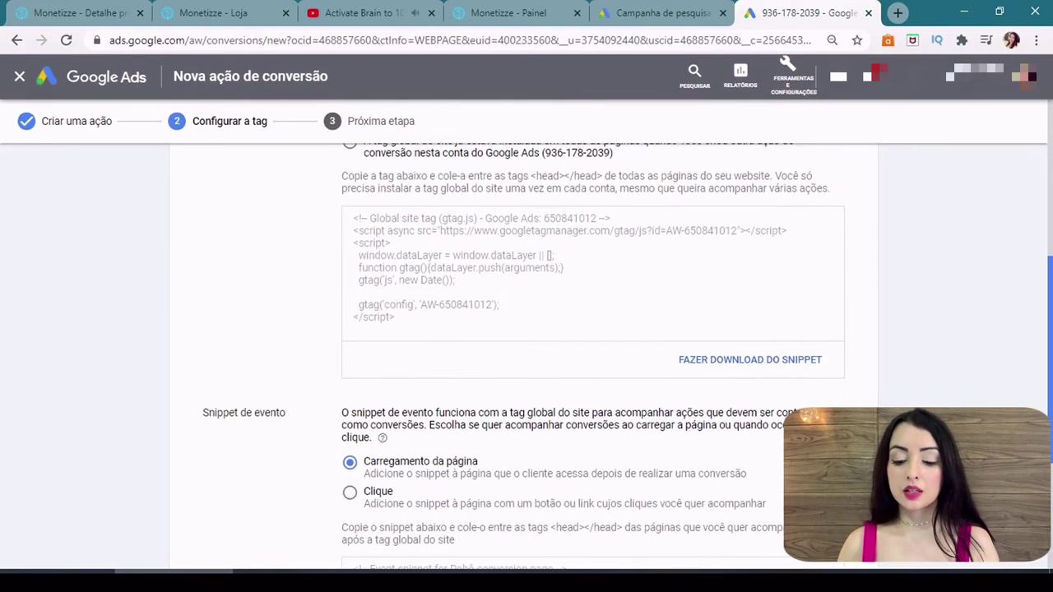
scroll(527, 357, down, 2)
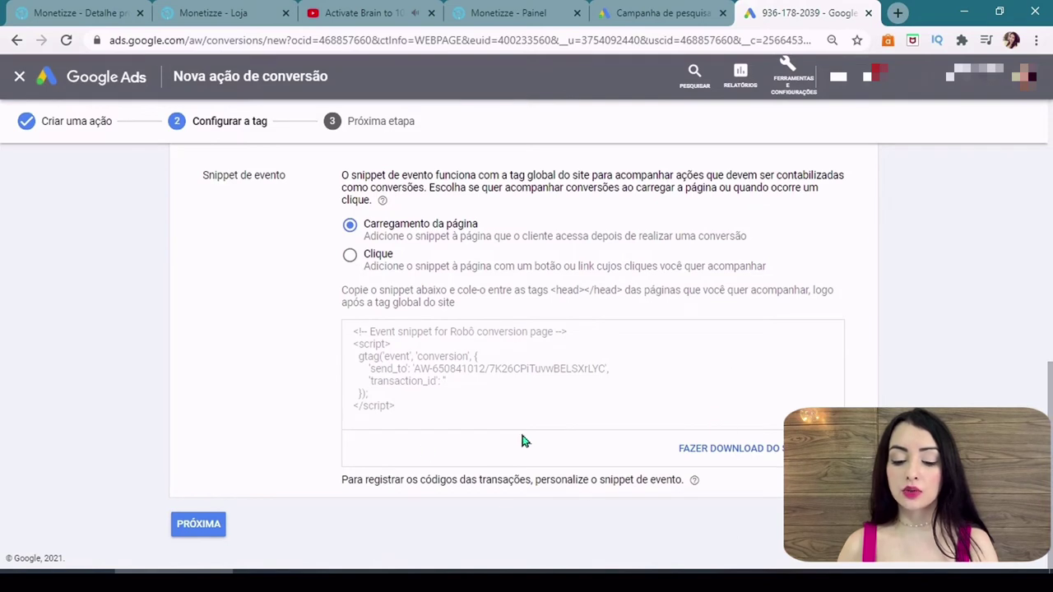
- Copy the whole event snippet into a blank Notepad document and minimize Notepad
click(495, 367)
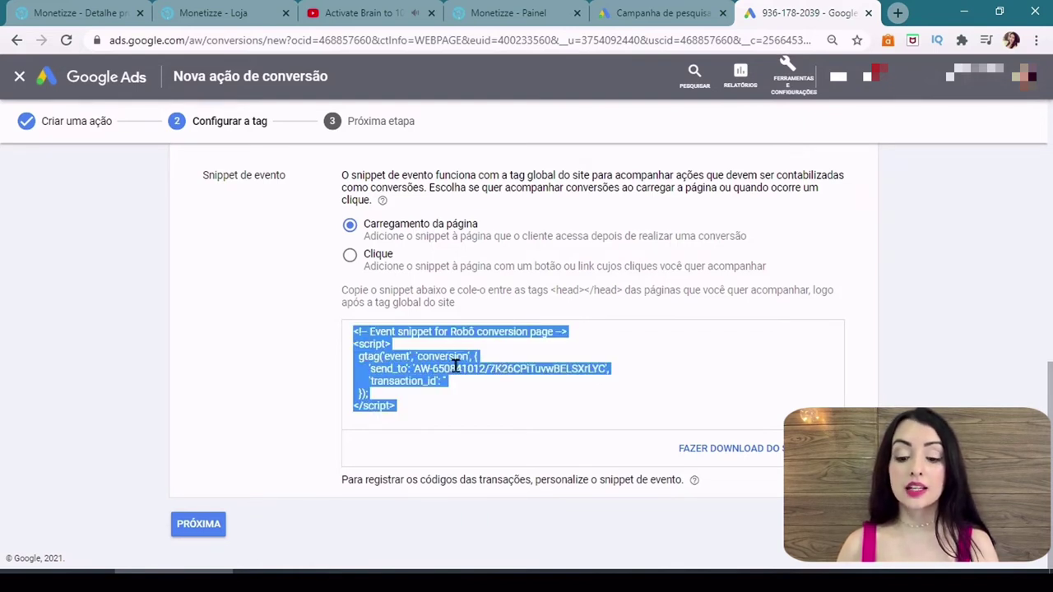
right_click(457, 370)
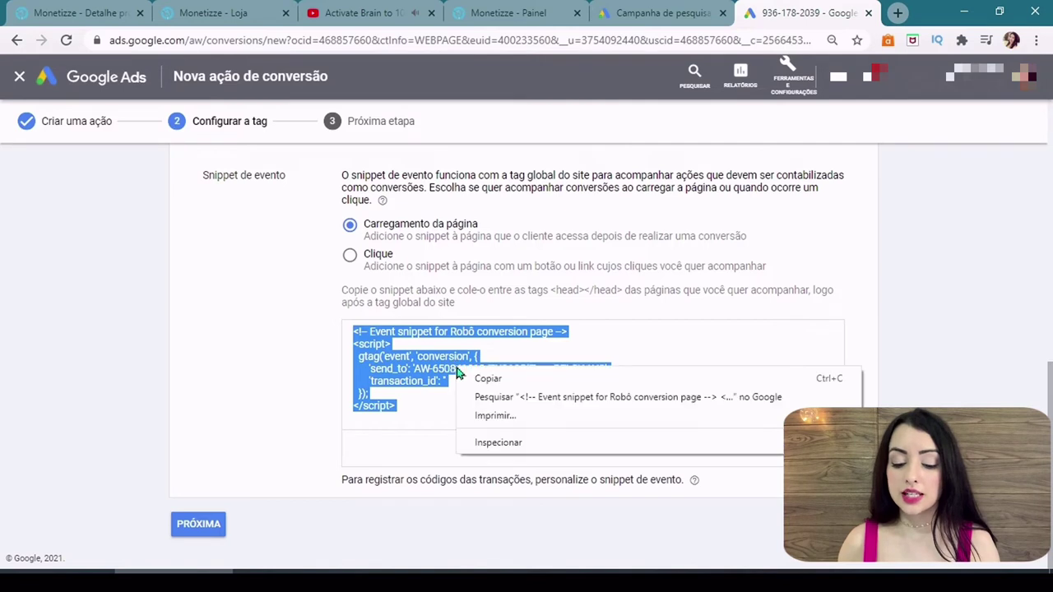
click(475, 378)
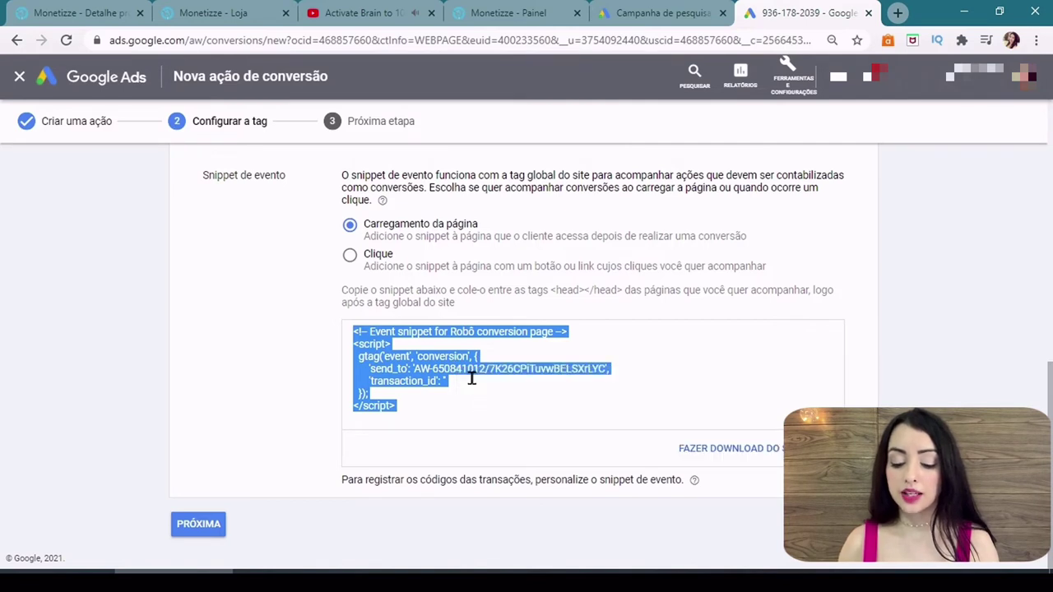
click(644, 566)
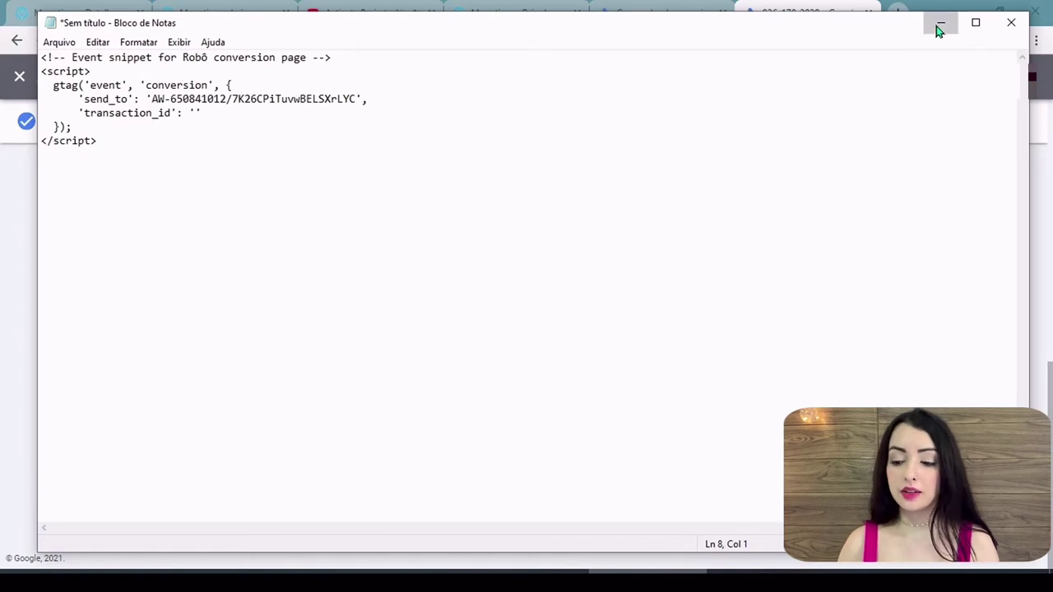
click(938, 22)
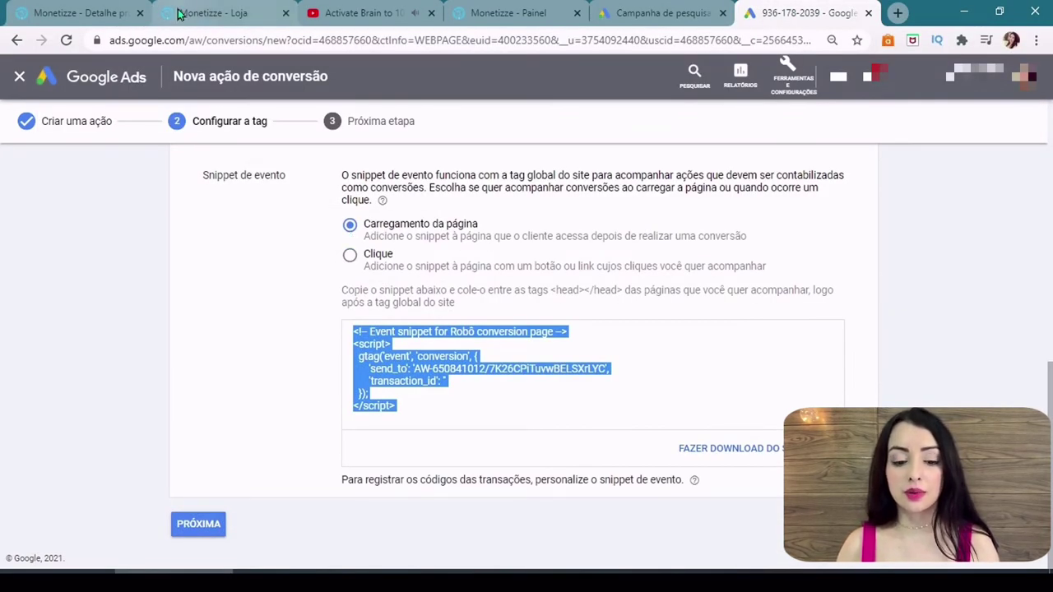
- Open the campaigns of Robô Afiliado on Monetizze and start registering a campaign named "Robô Milionário"
click(91, 12)
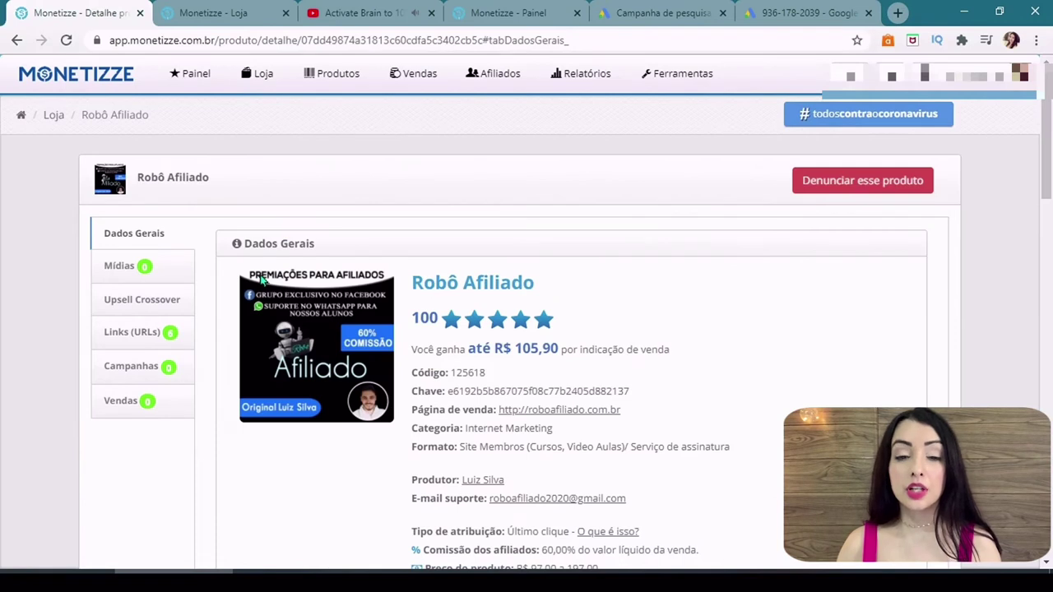
click(153, 375)
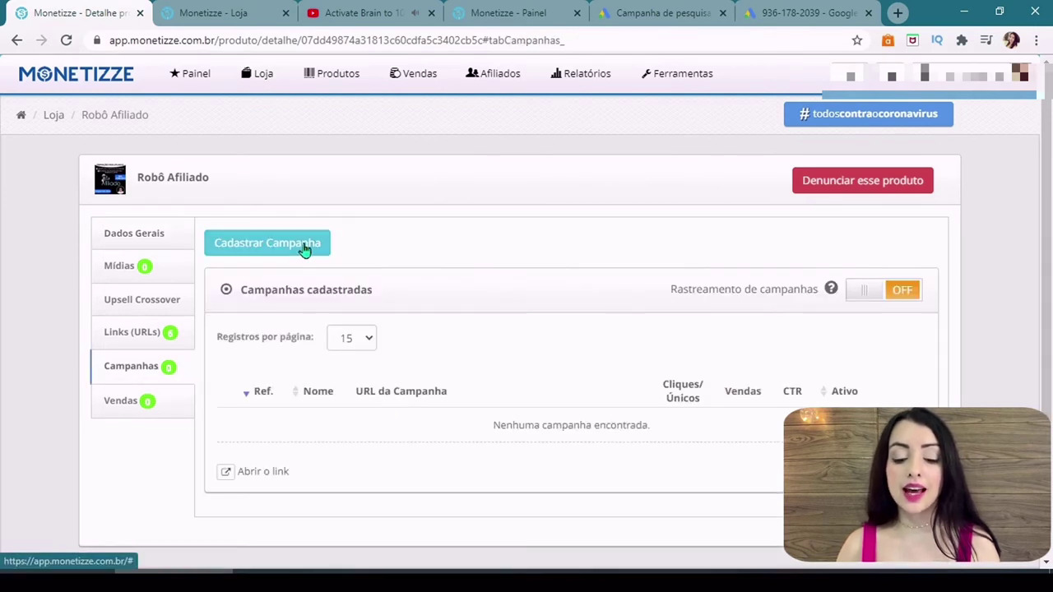
click(305, 245)
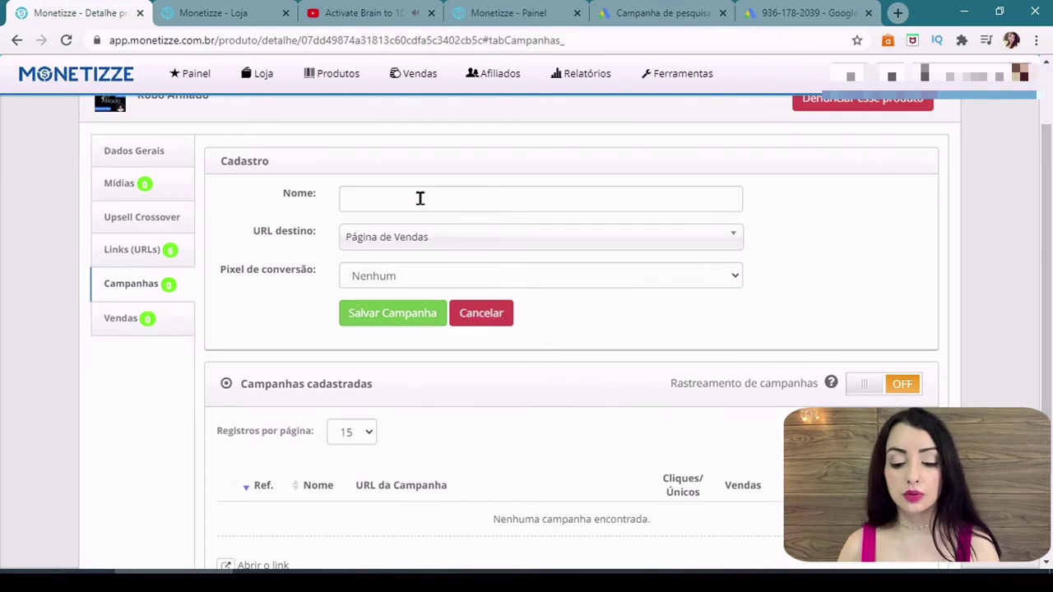
click(419, 198)
text(Robô Milionário)
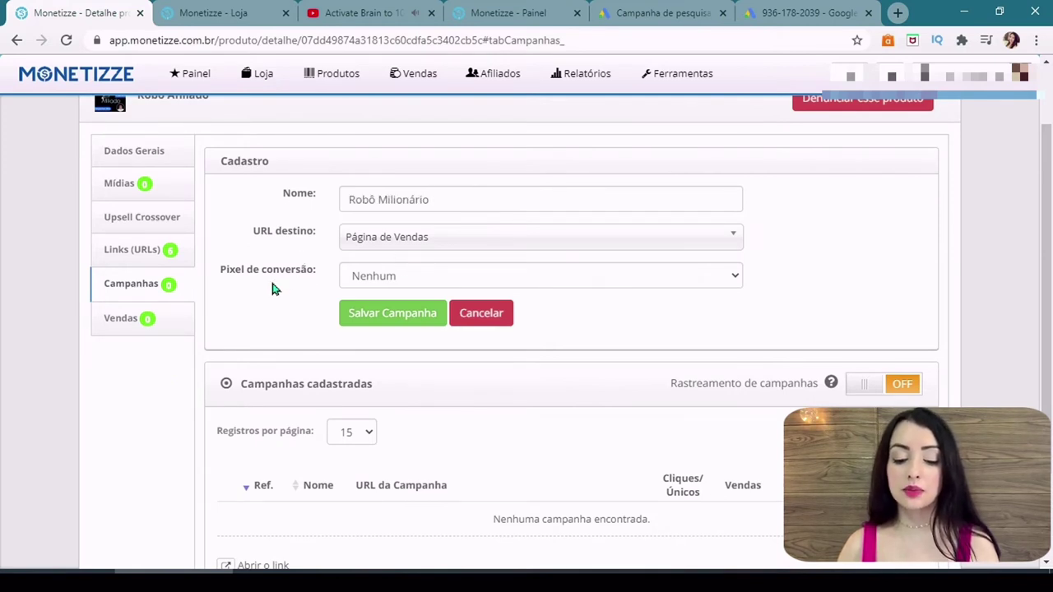
- Set the campaign's conversion pixel to Google and Executar no boleto to Sim
click(412, 284)
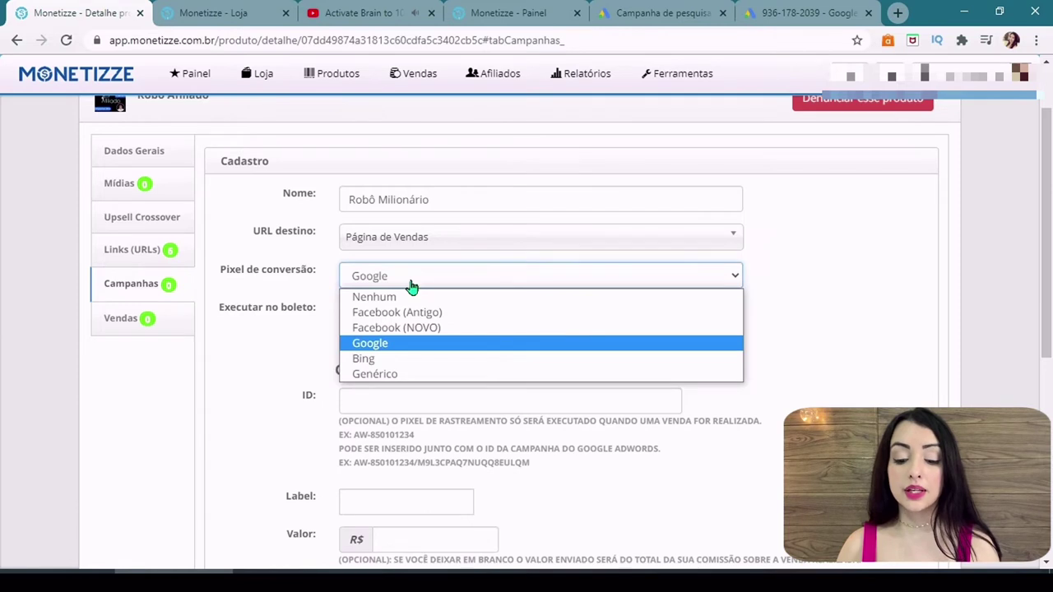
click(404, 343)
scroll(400, 330, down, 1)
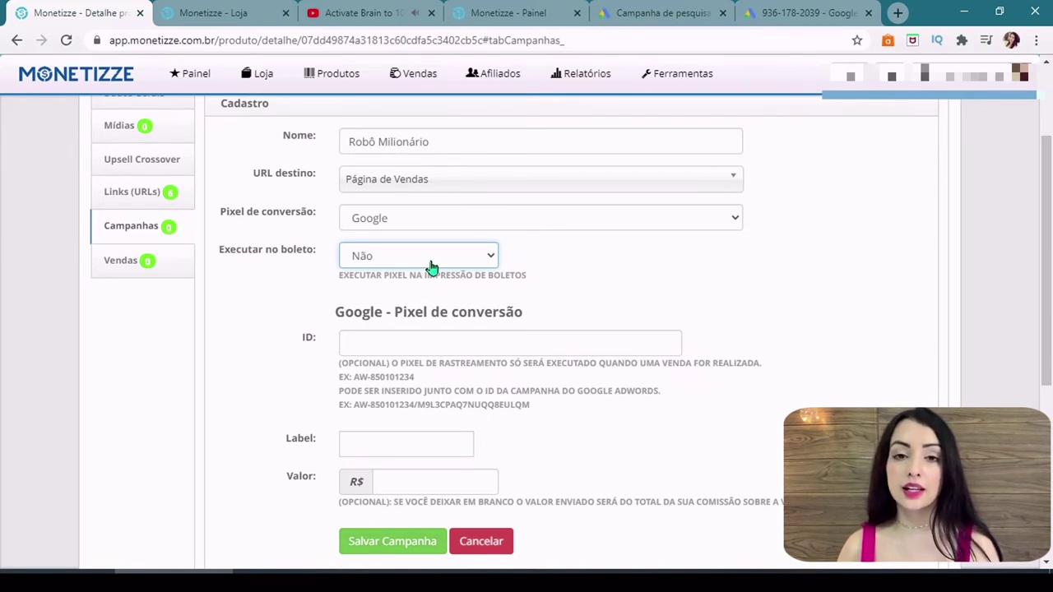
click(431, 269)
click(429, 283)
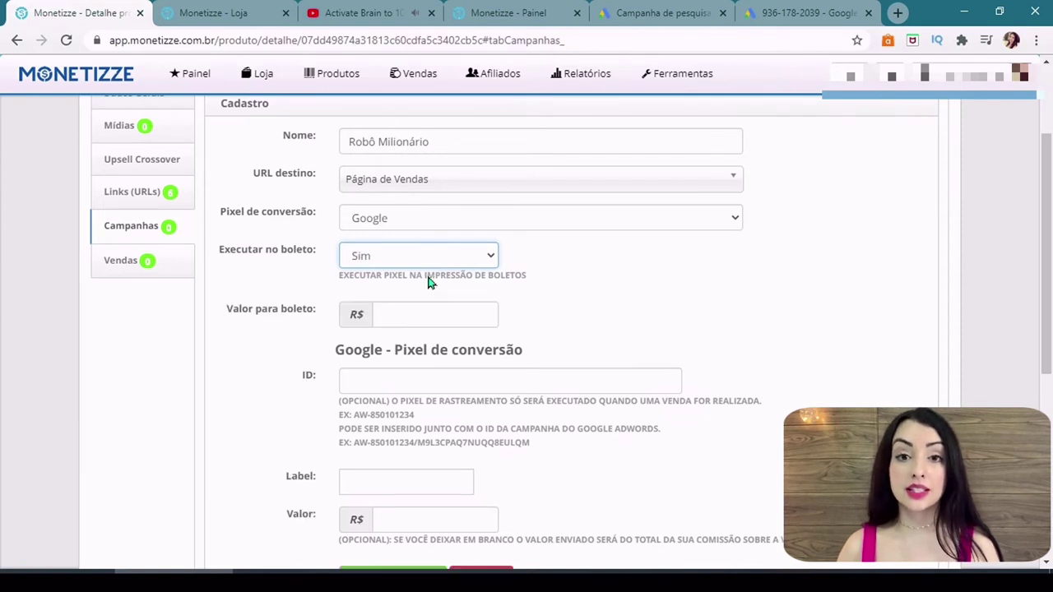
scroll(715, 306, down, 2)
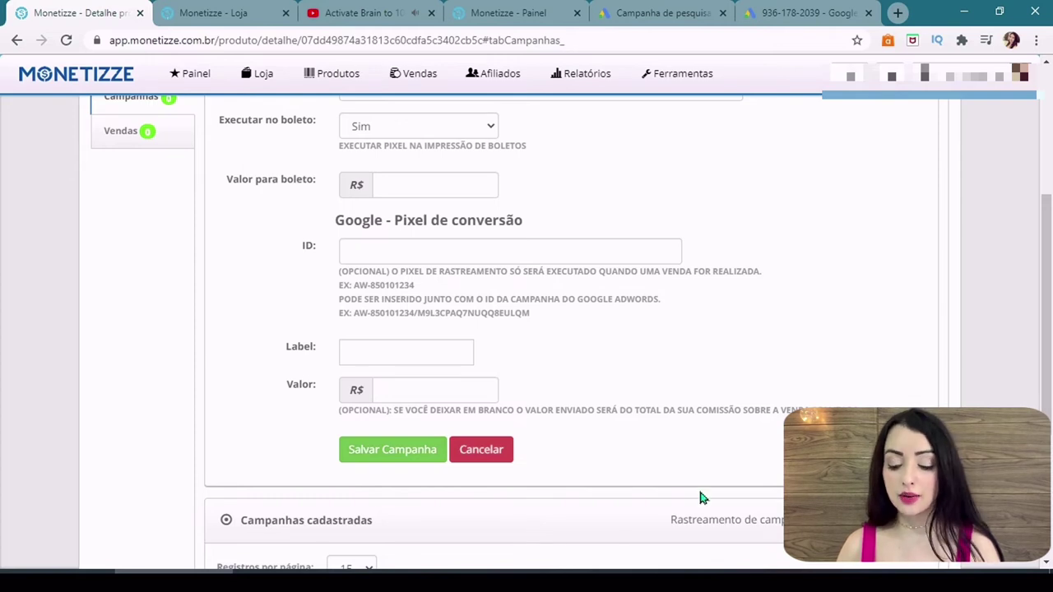
- Switch to Notepad and copy only the send_to value between the quotes of the event snippet
click(658, 573)
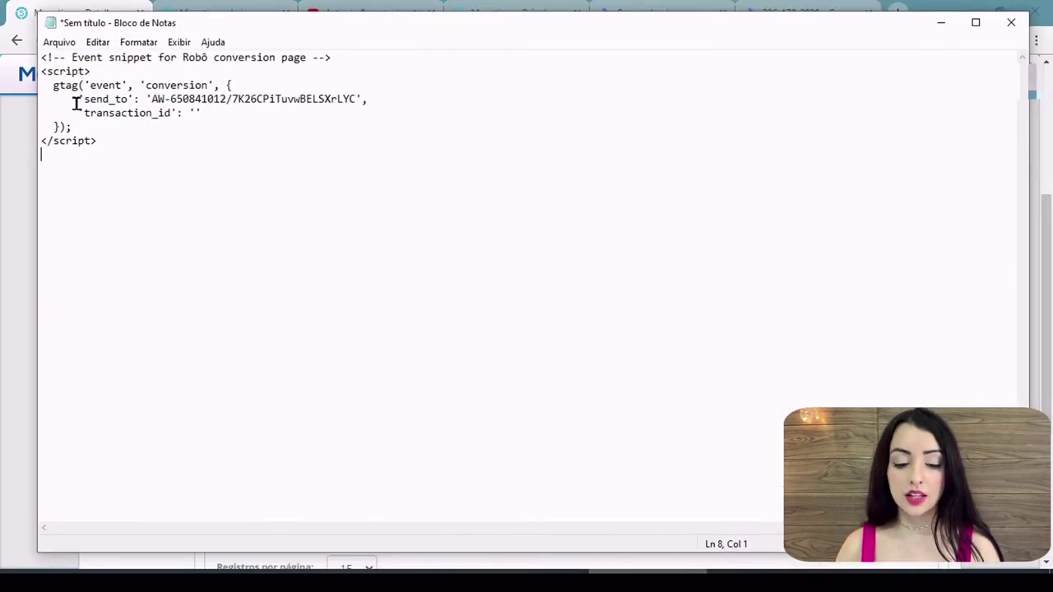
drag(79, 99, 413, 99)
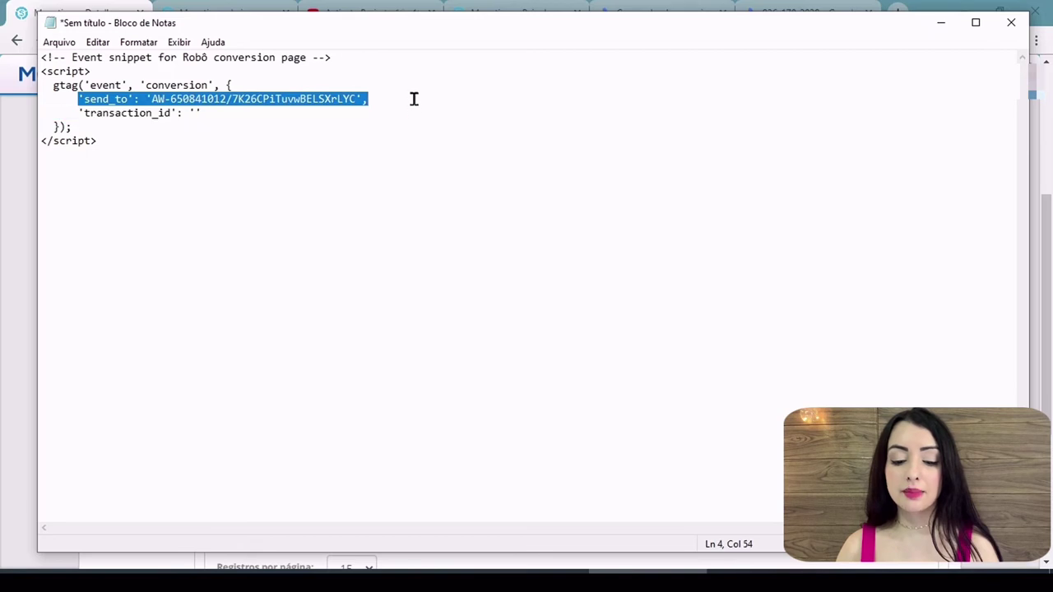
click(414, 98)
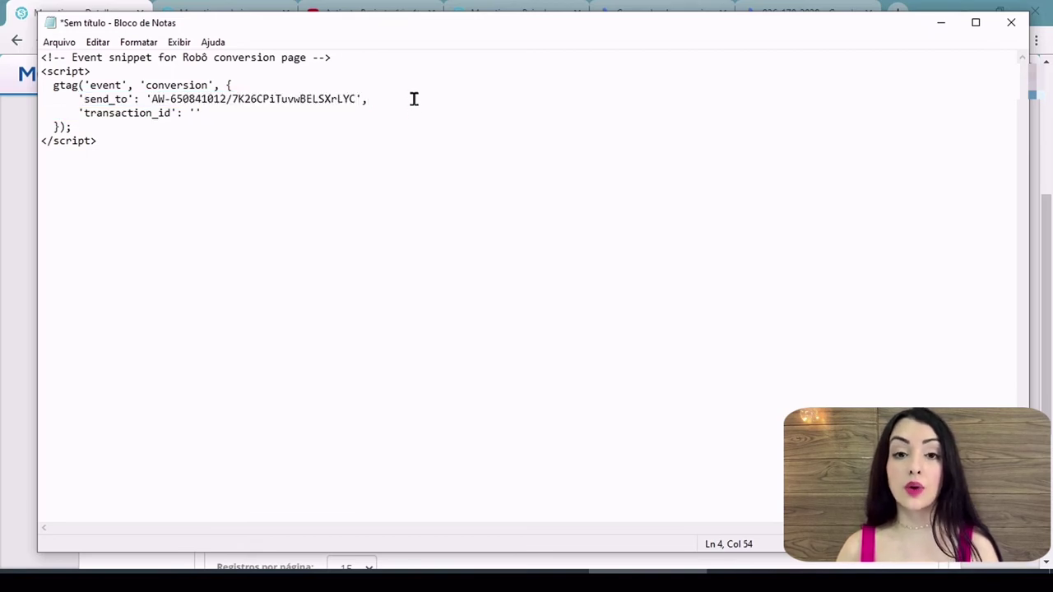
click(399, 124)
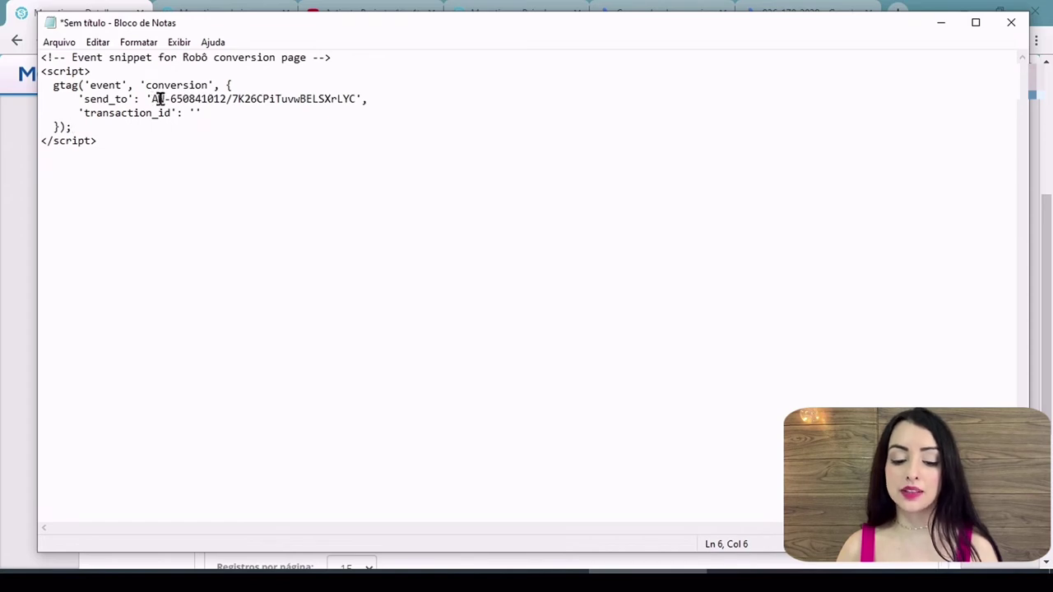
drag(152, 98, 360, 99)
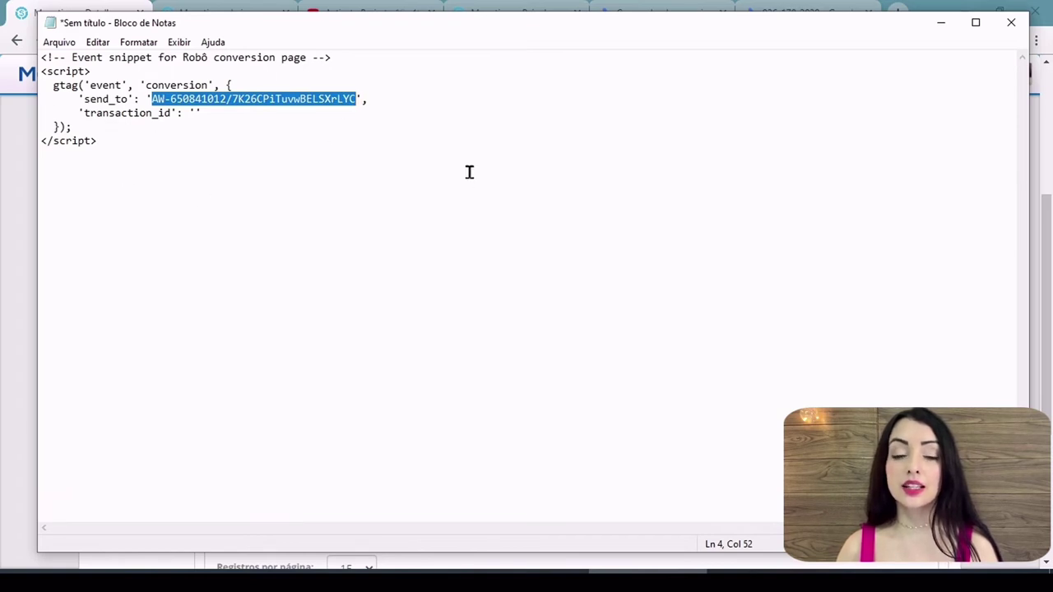
right_click(318, 101)
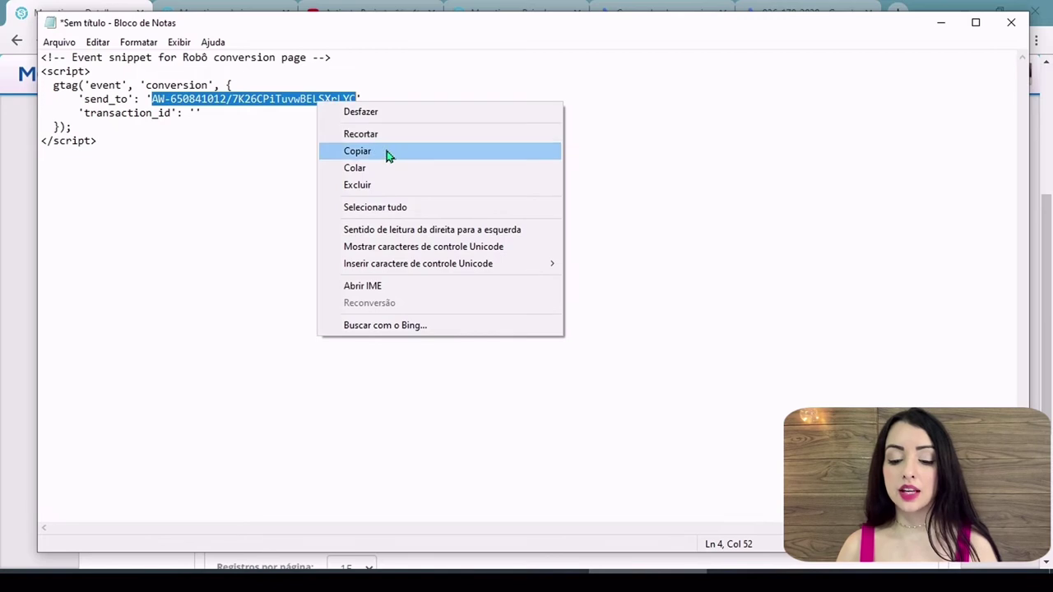
click(388, 151)
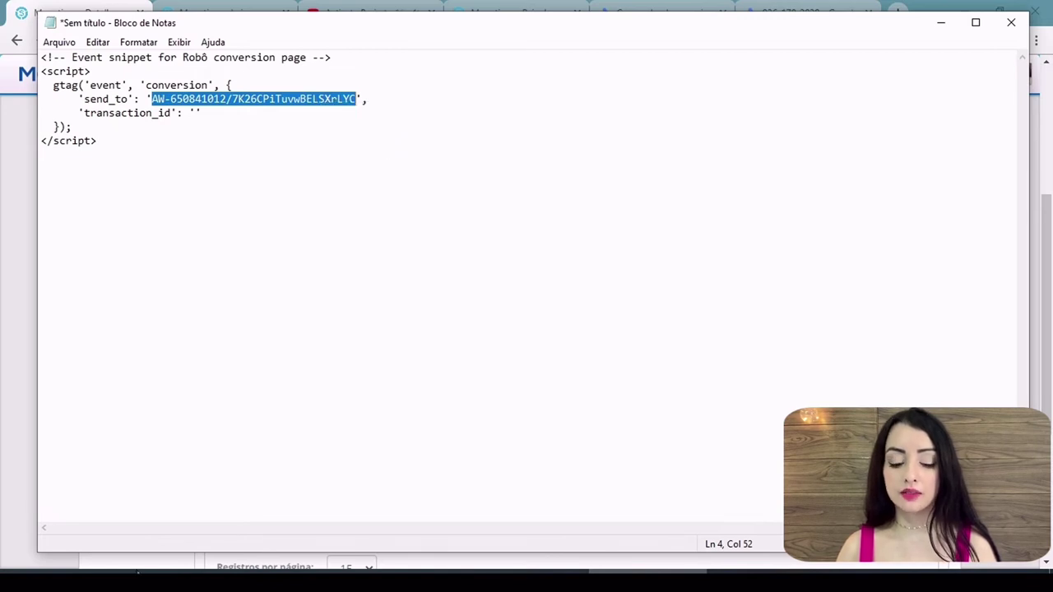
- Return to the Monetizze campaign form and paste the copied value as the Google conversion pixel ID
key(alt+Tab)
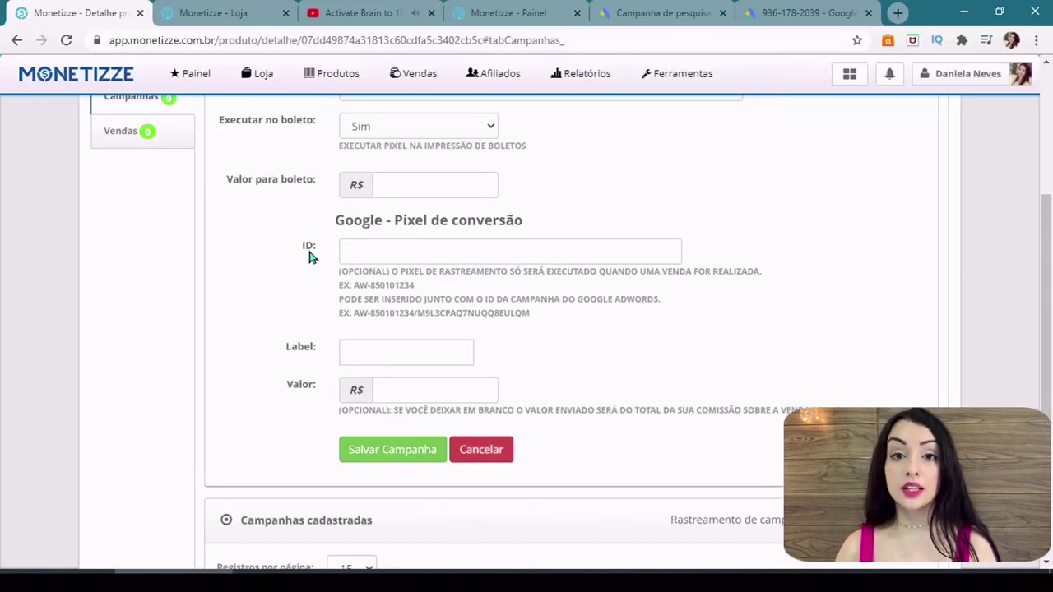
key(ctrl+v)
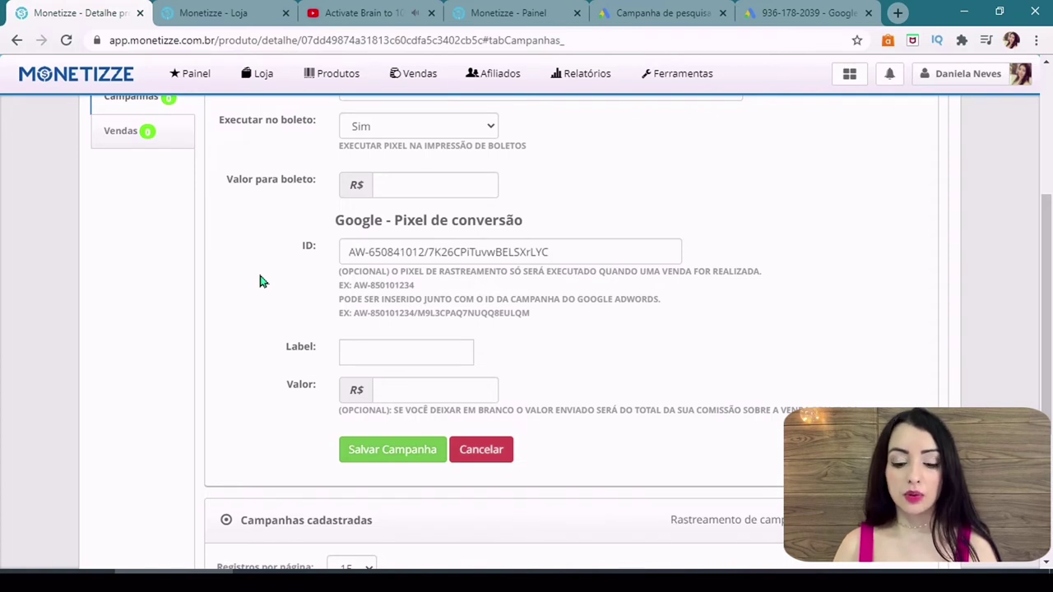
drag(337, 314, 502, 323)
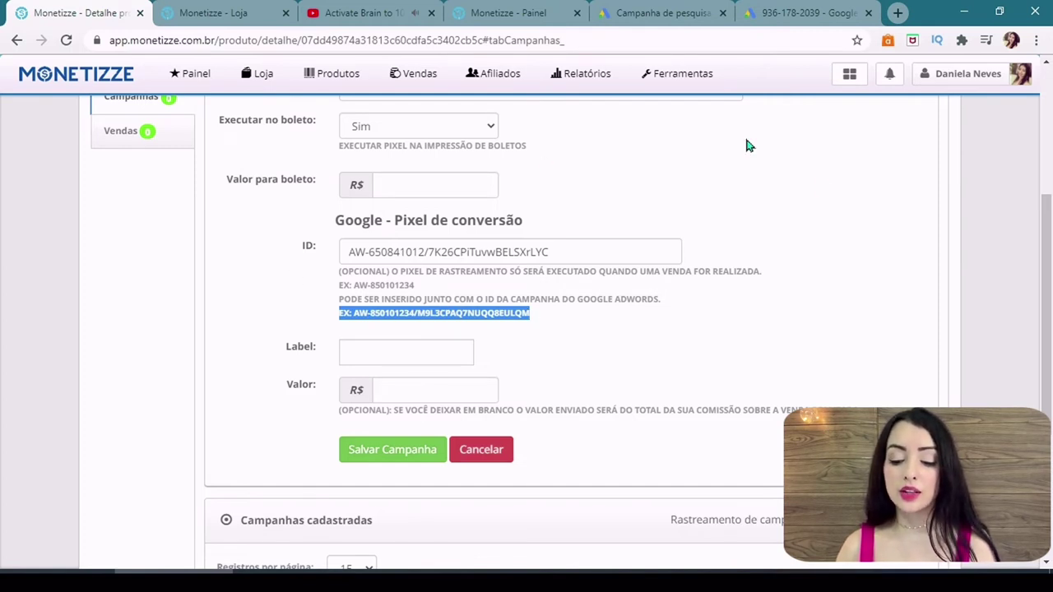
click(447, 318)
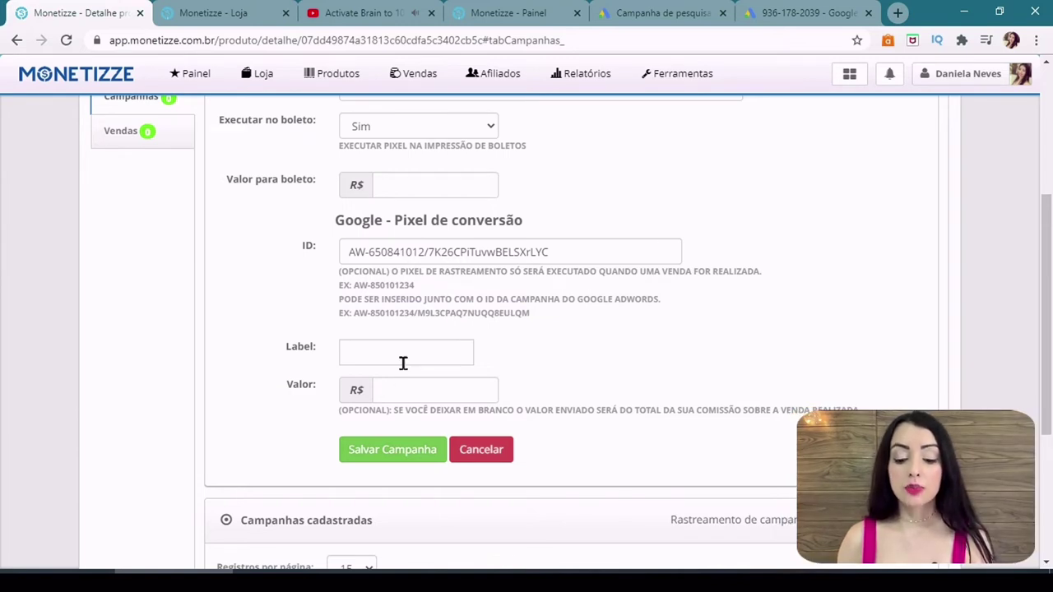
- Copy the part of the pixel ID after the slash into the Label field, then save the campaign
click(430, 253)
drag(430, 252, 564, 252)
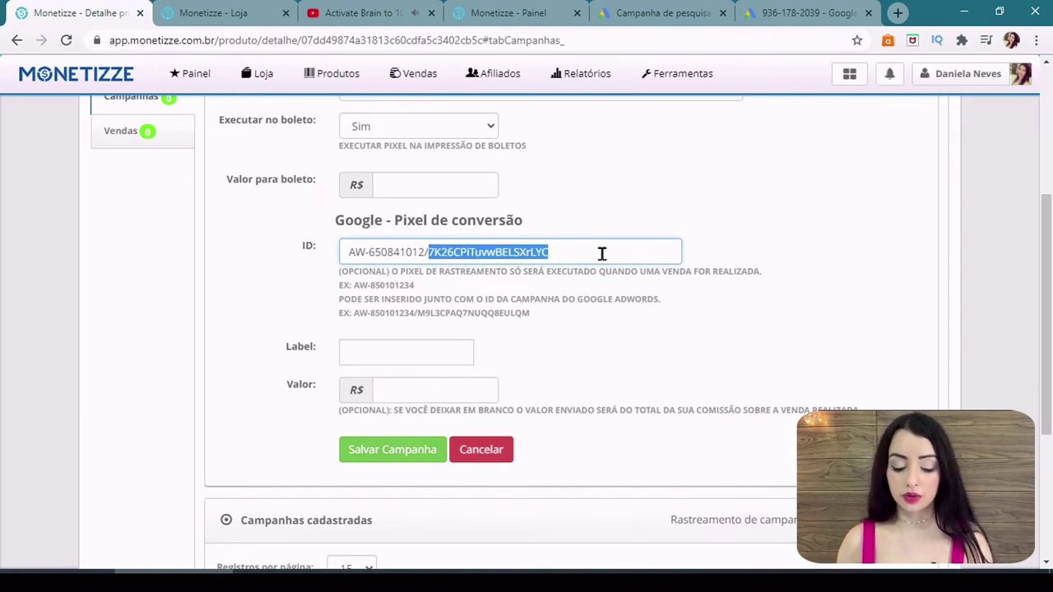
right_click(492, 251)
click(528, 308)
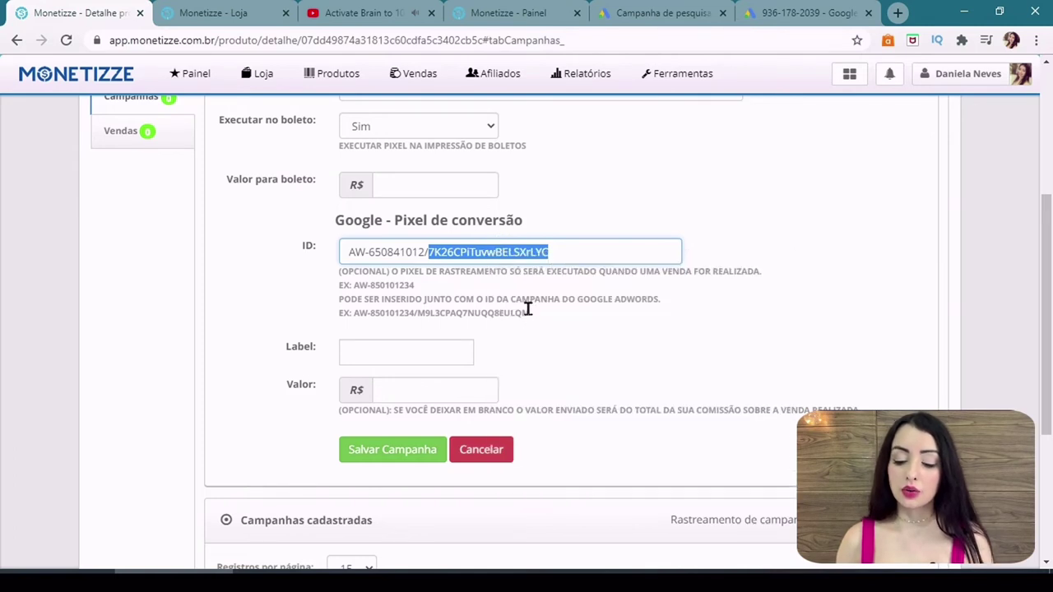
click(420, 345)
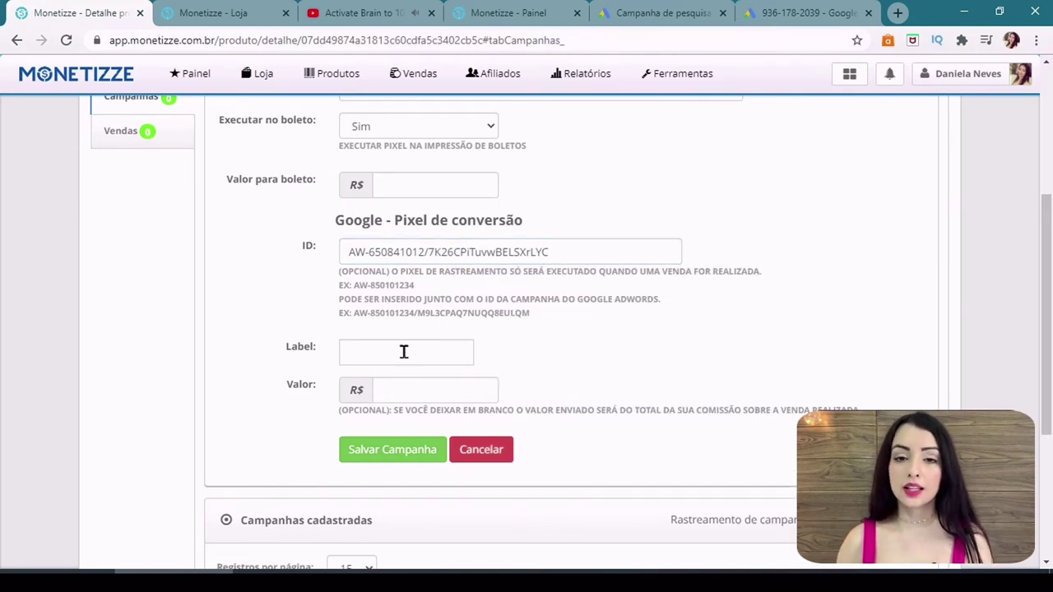
click(404, 351)
key(ctrl+v)
click(413, 451)
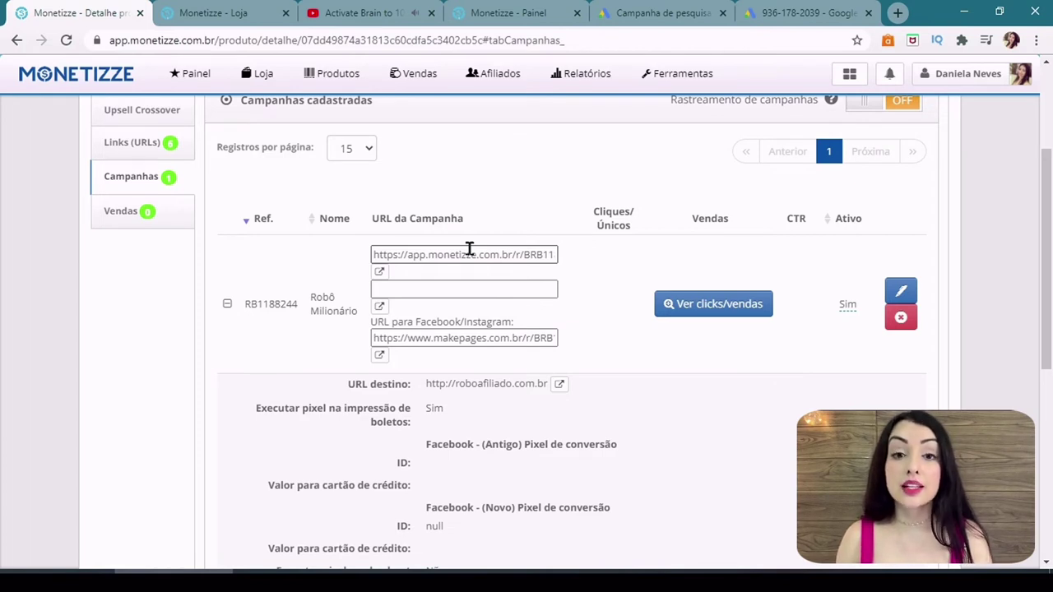
- Copy the first campaign URL of the registered Robô Milionário campaign
click(618, 369)
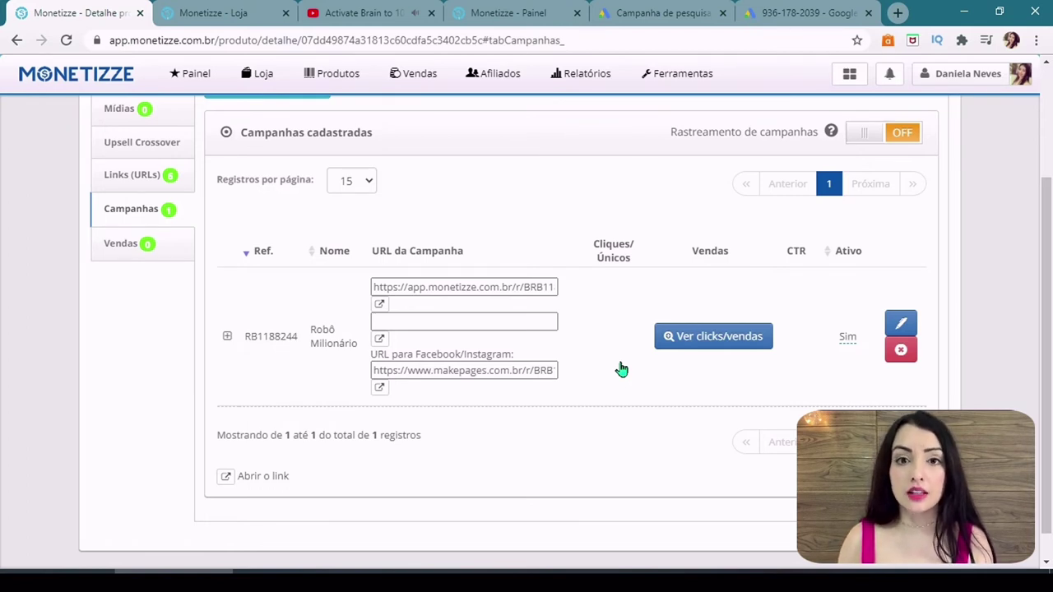
click(621, 370)
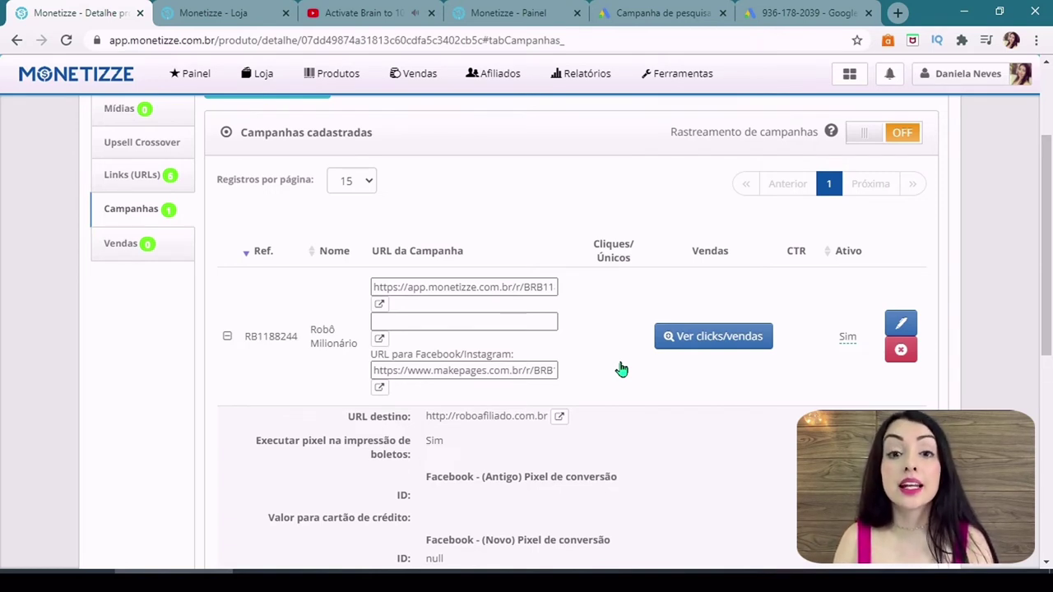
click(419, 283)
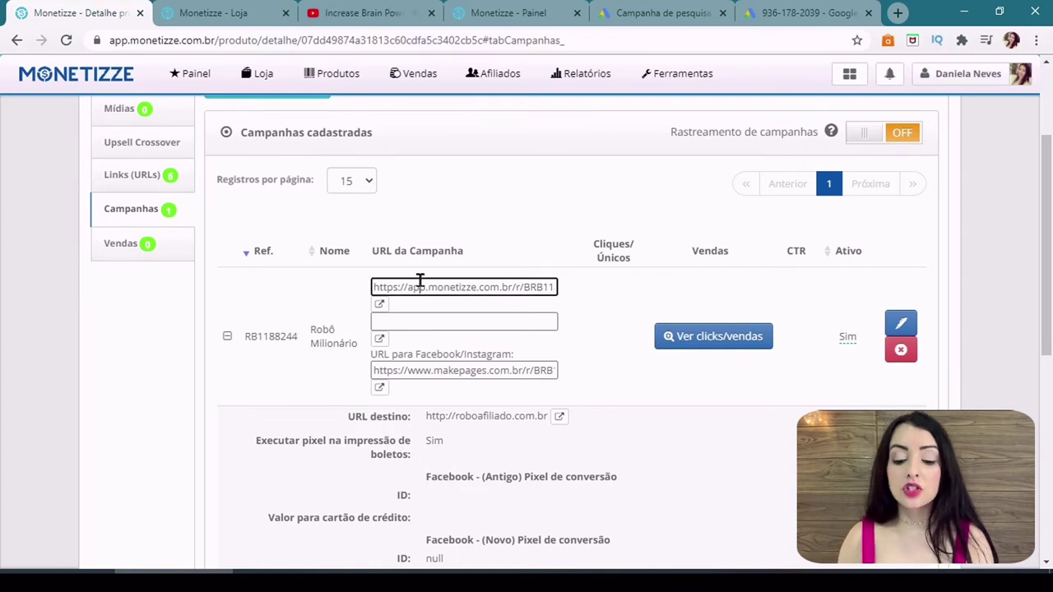
right_click(419, 282)
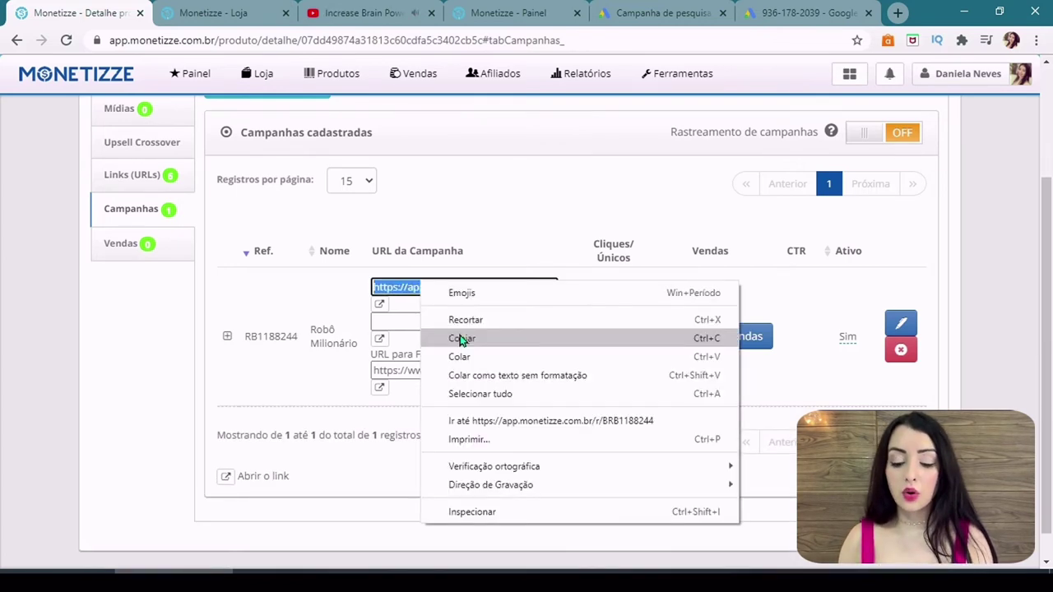
click(459, 338)
- Switch to Bitly and create a bit.ly short link from the copied Monetizze campaign URL
key(alt+Tab)
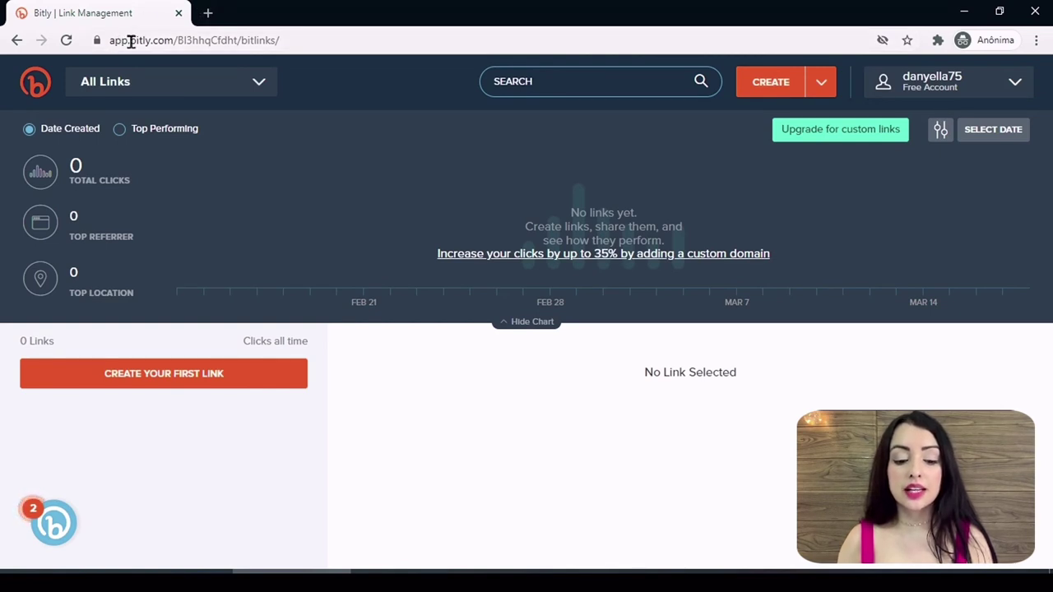
click(176, 40)
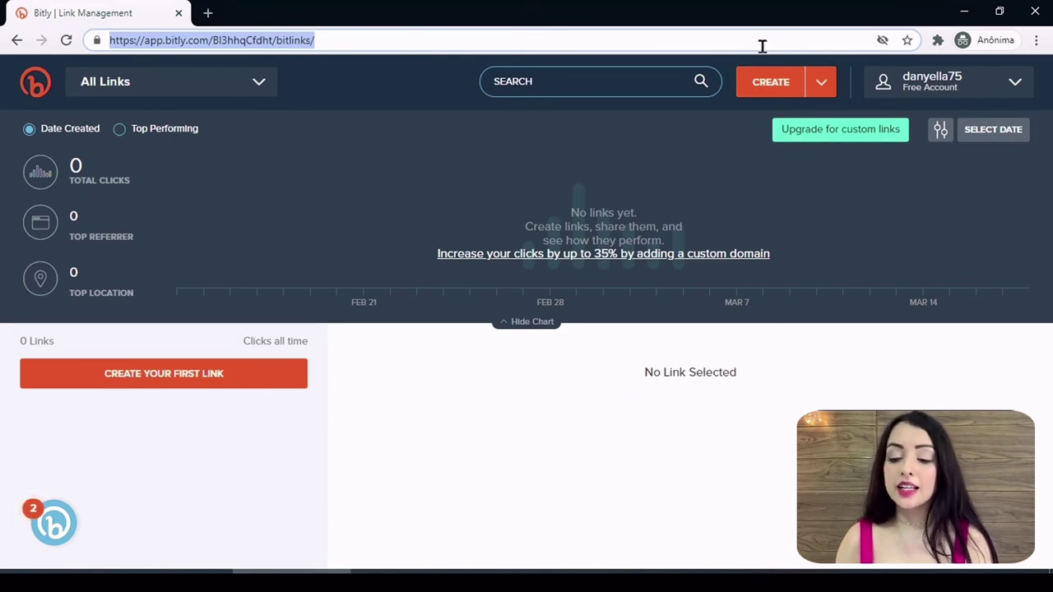
click(772, 81)
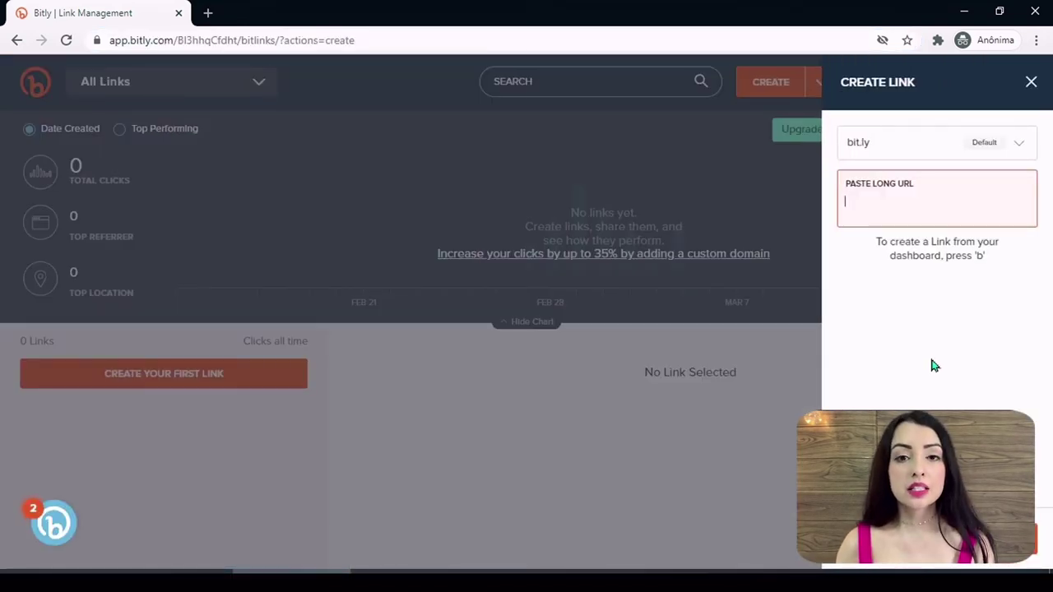
right_click(903, 214)
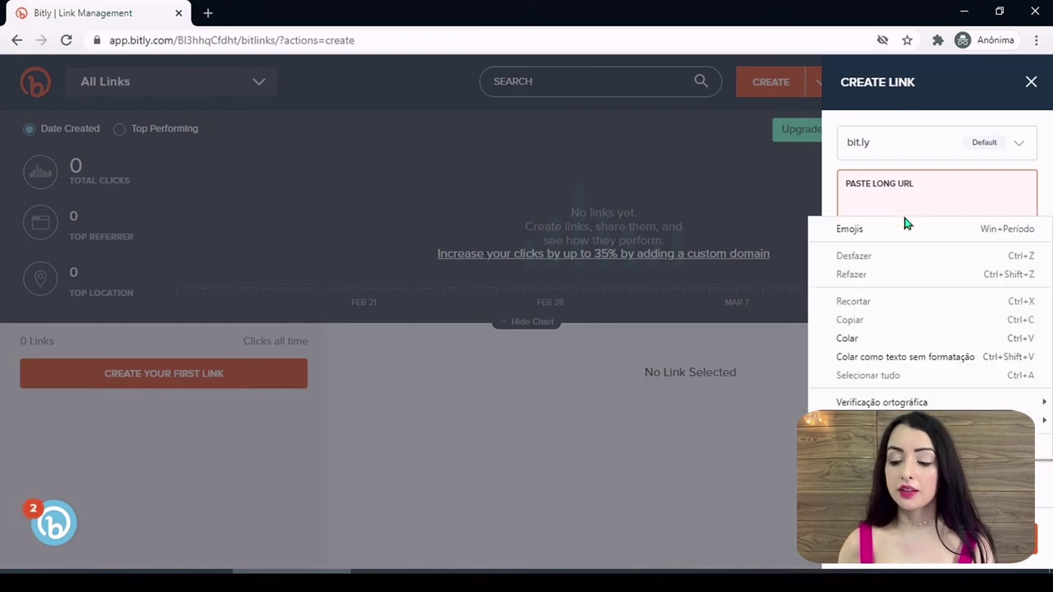
click(909, 343)
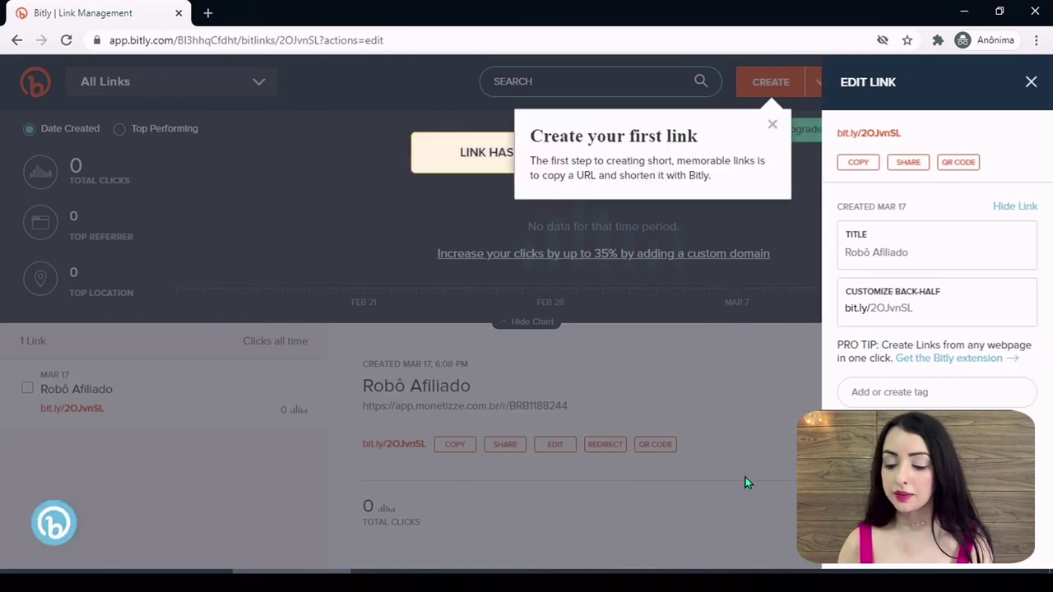
- Replace the short link's generated back-half with robomilionariooficial and try to save the link
click(950, 308)
key(BackSpace)
key(BackSpace)
key(BackSpace)
key(BackSpace)
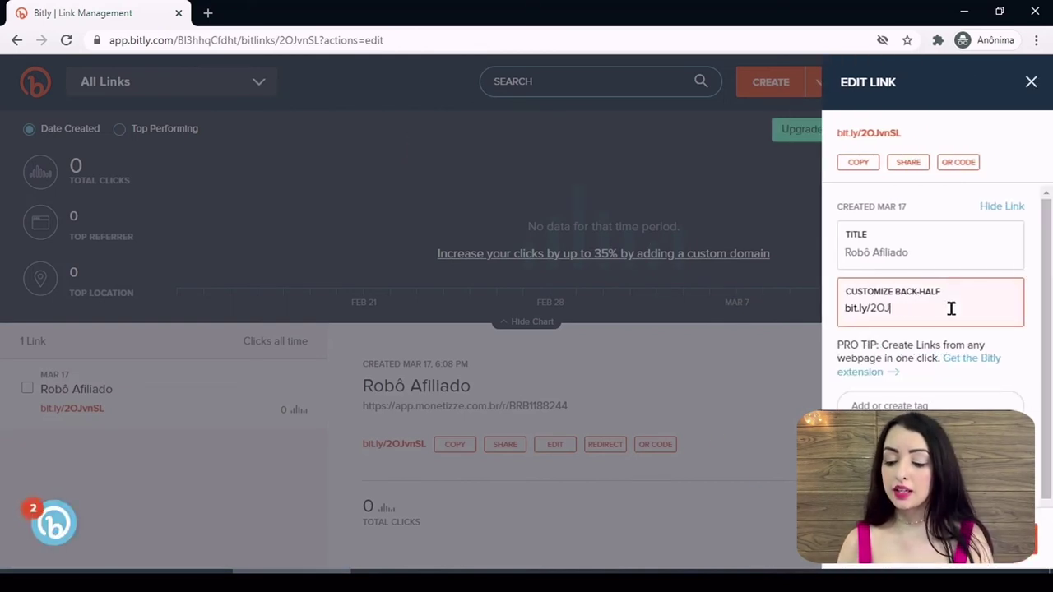
key(BackSpace)
key(BackSpace)
key(BackSpace)
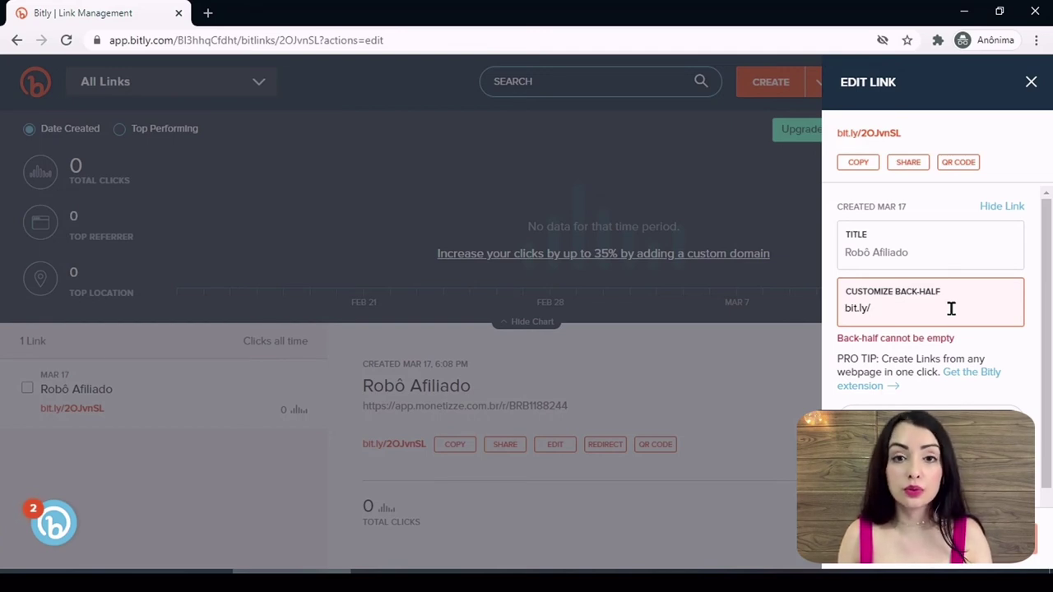
text(robomilion)
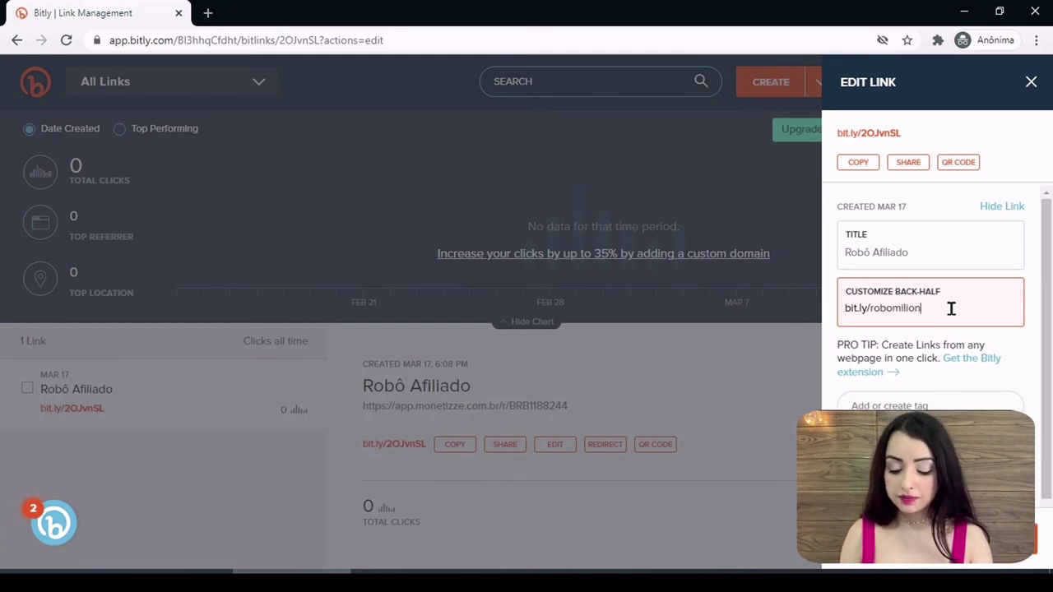
text(arioof)
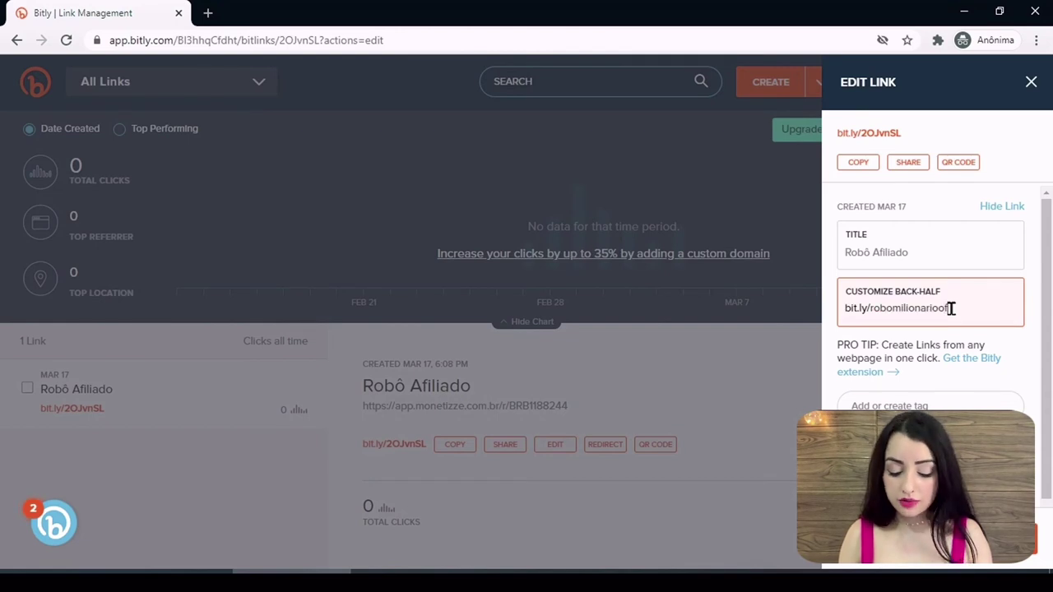
text(icial)
click(938, 540)
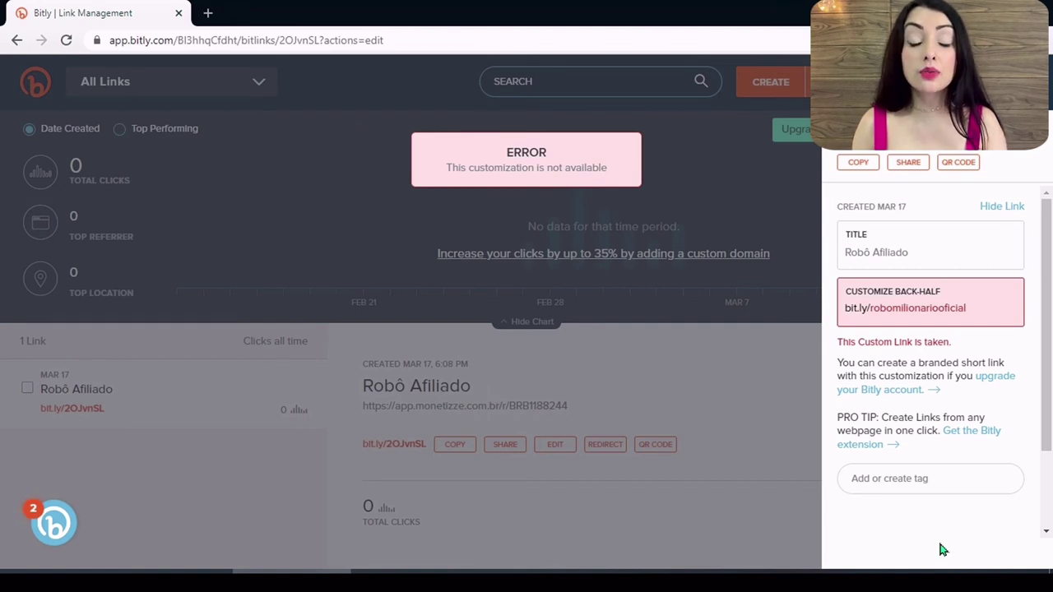
- Save the short link with the custom back-half robommilionariooo and copy its short URL
click(998, 306)
key(BackSpace)
key(BackSpace)
key(BackSpace)
key(BackSpace)
key(BackSpace)
key(BackSpace)
key(BackSpace)
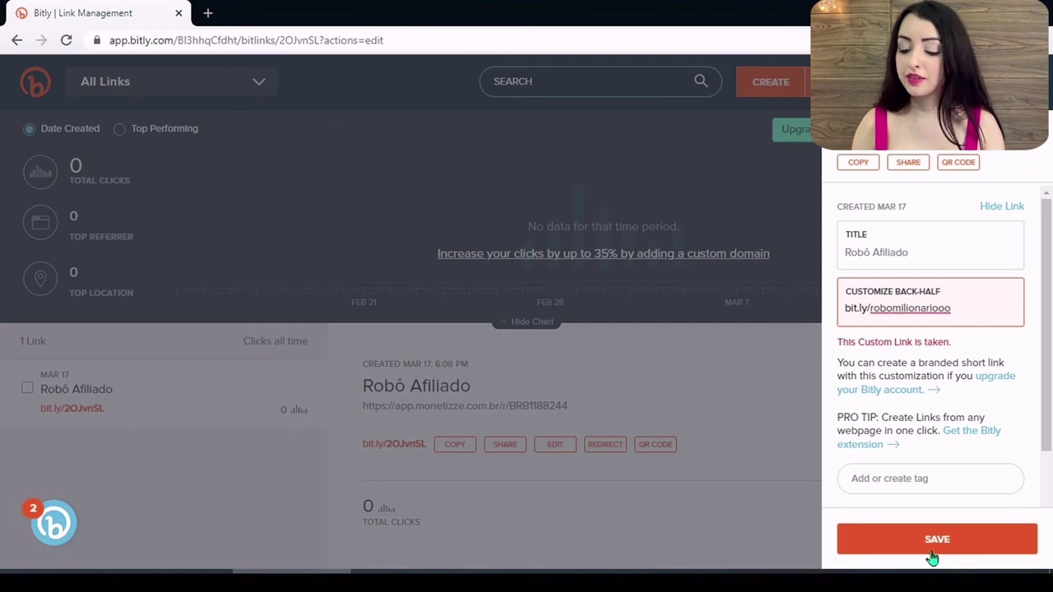
click(934, 542)
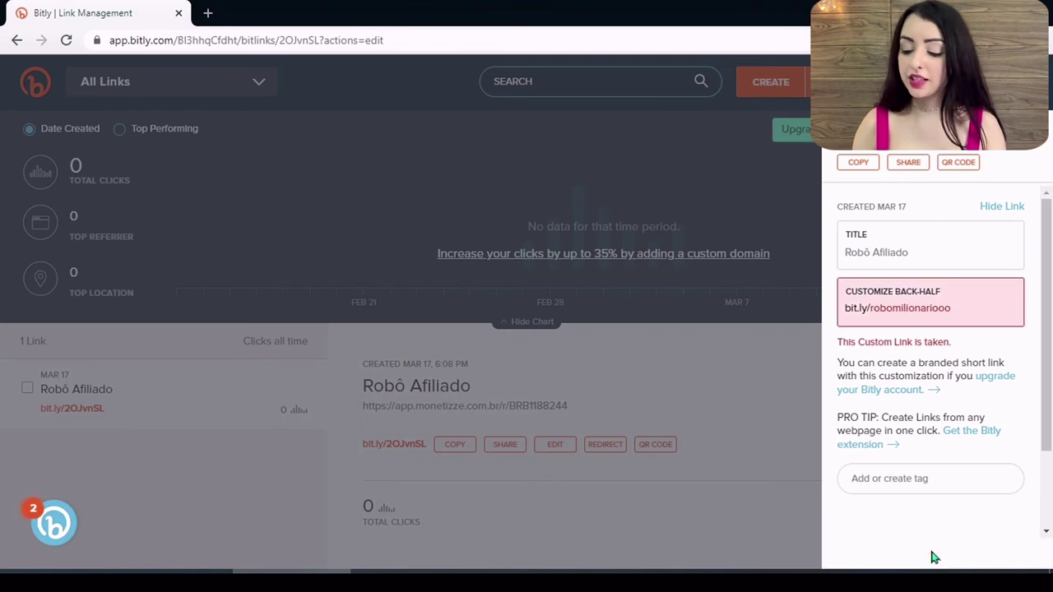
click(858, 163)
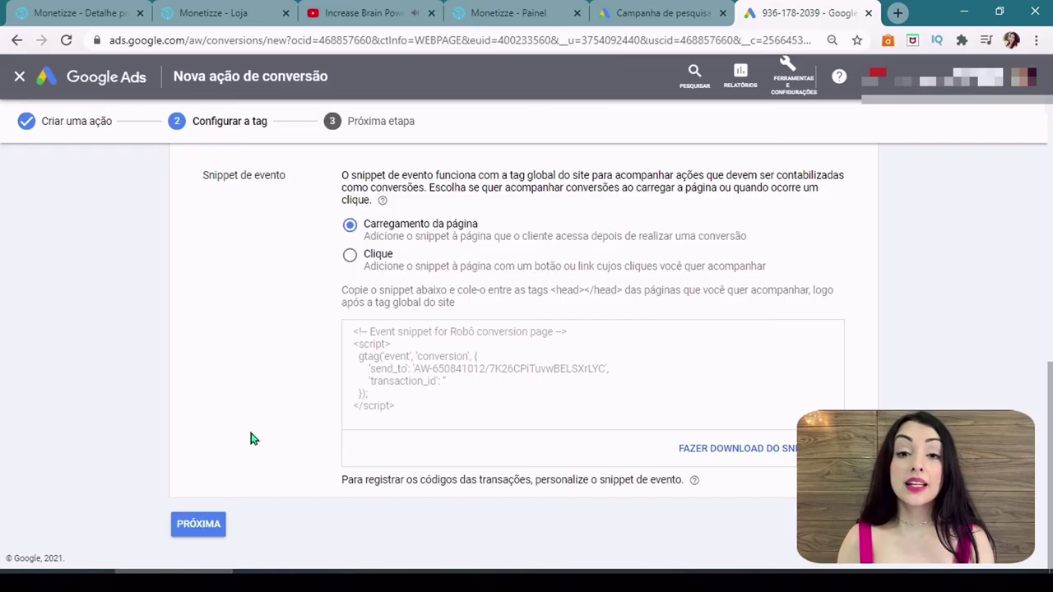
- Switch to Google Ads, finish creating the Robô conversion action, and go to the final URL of the search campaign draft's new text ad
click(196, 535)
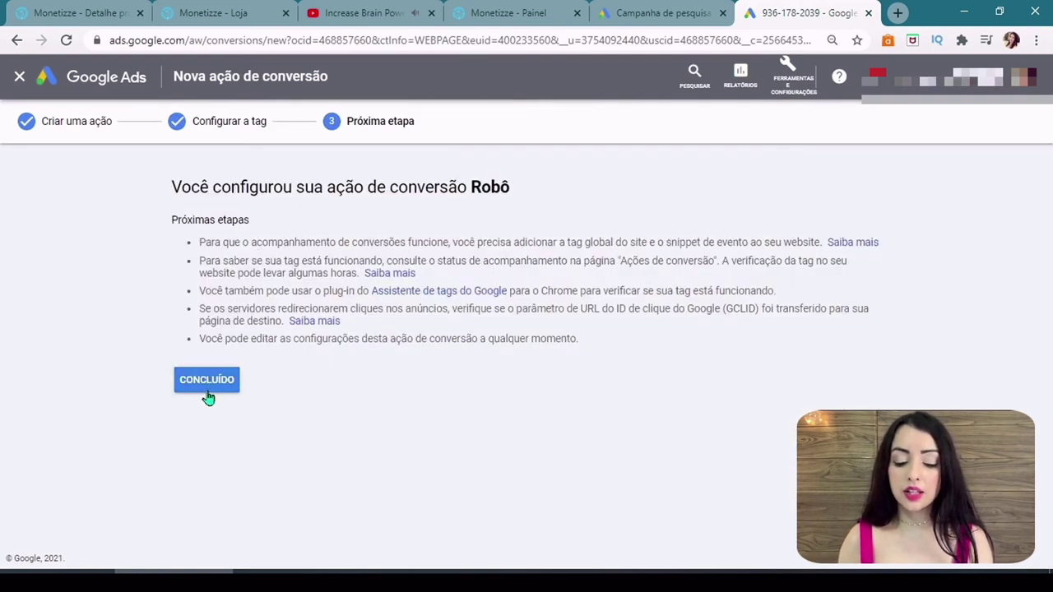
click(207, 387)
click(621, 8)
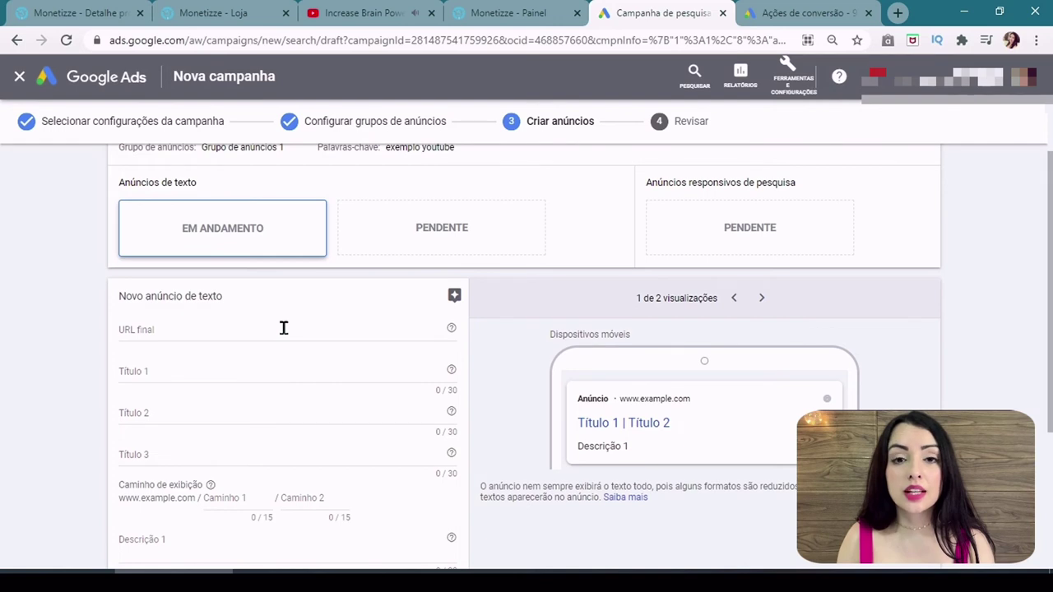
scroll(283, 328, down, 1)
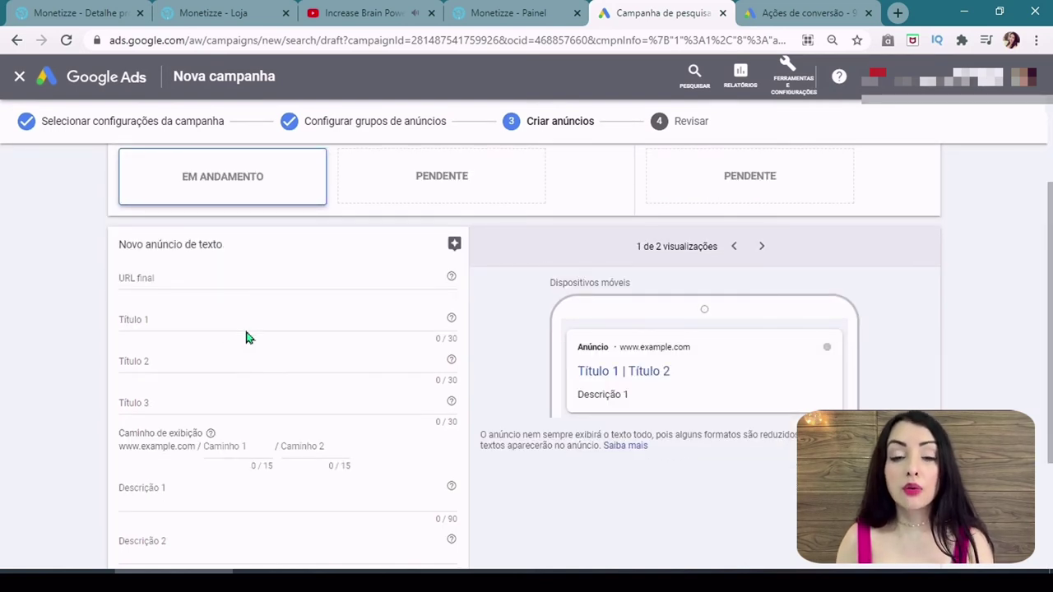
click(199, 265)
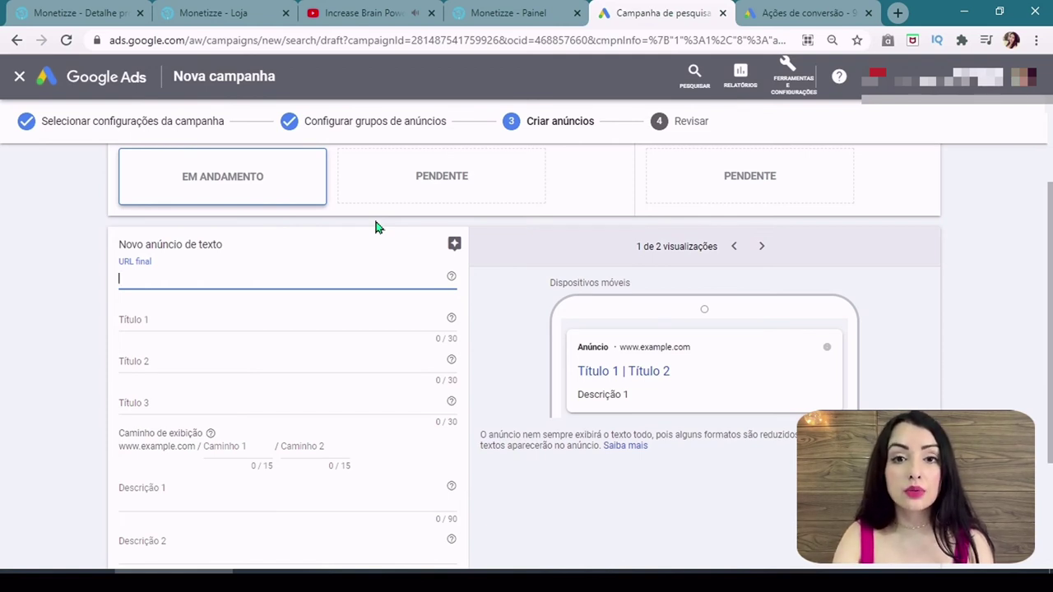
- Open the copied bit.ly short link in a new browser tab
key(ctrl+t)
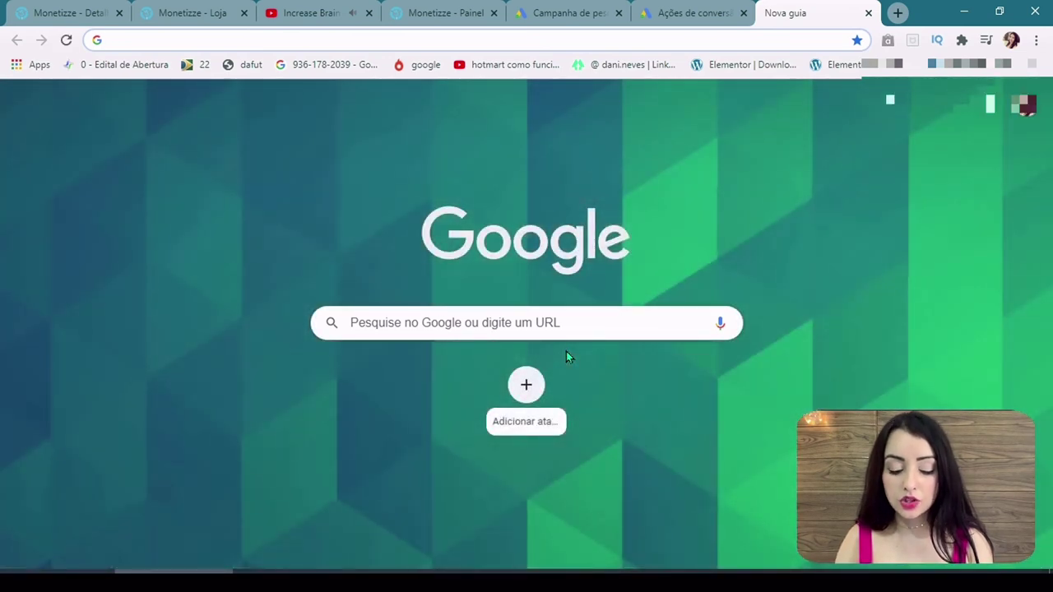
key(ctrl+v)
key(Return)
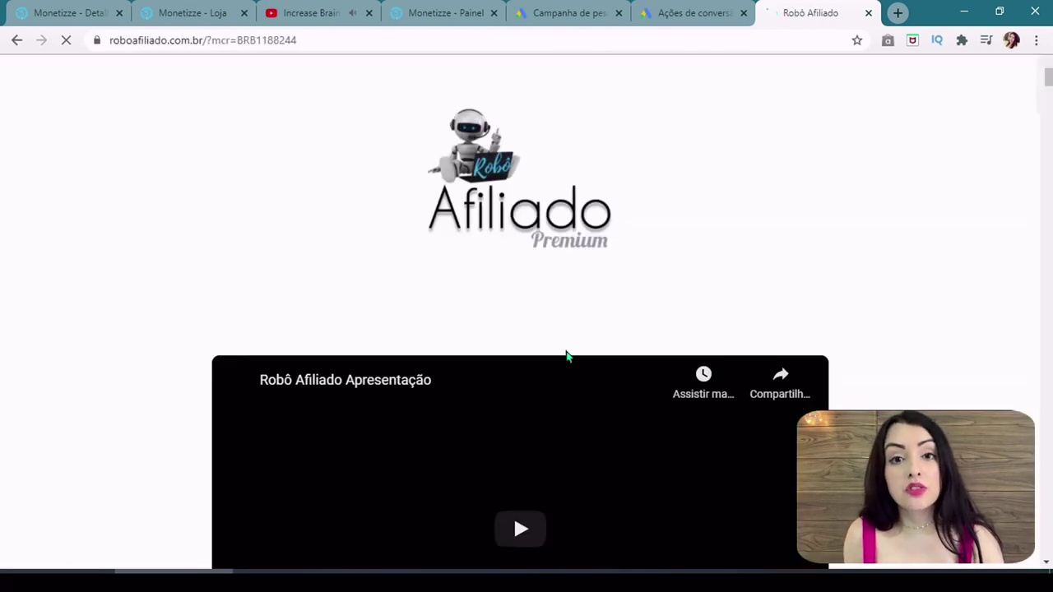
- Copy the full address of the roboafiliado.com.br sales page and paste it as the text ad's final URL in the campaign draft
click(326, 36)
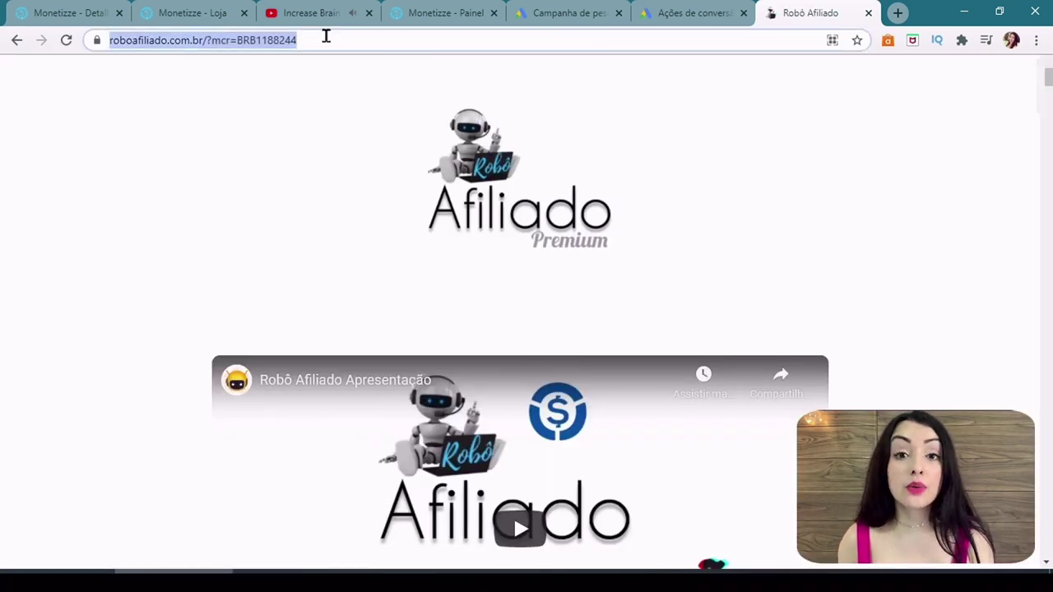
right_click(328, 40)
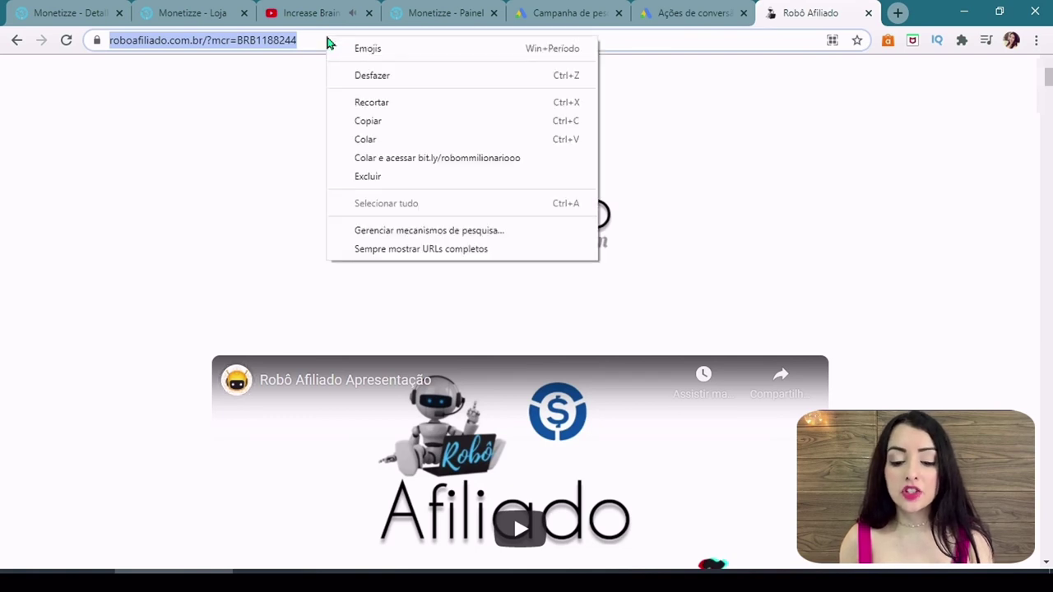
click(368, 121)
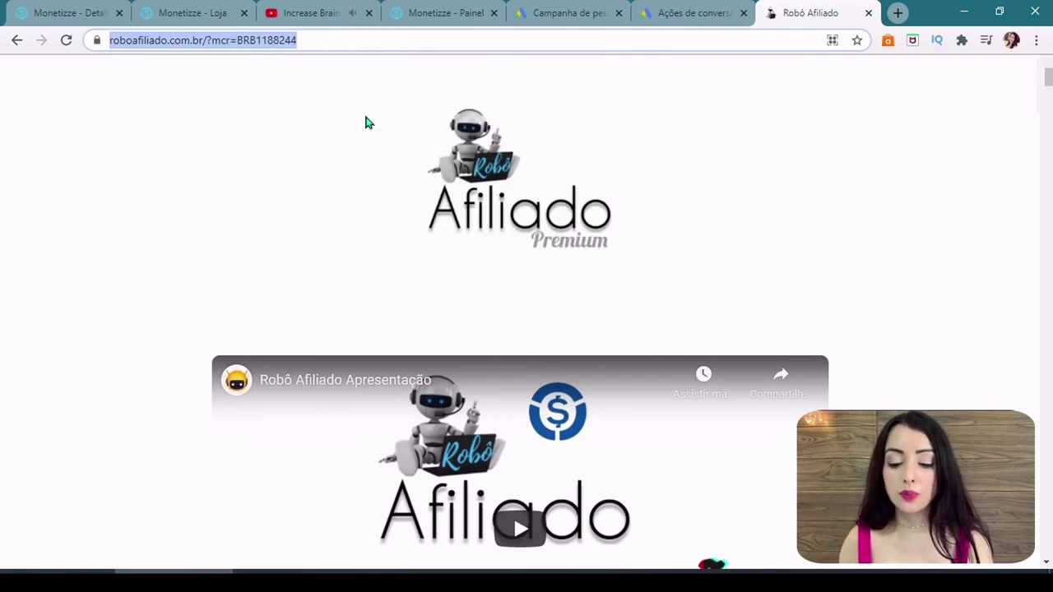
click(576, 12)
key(ctrl+v)
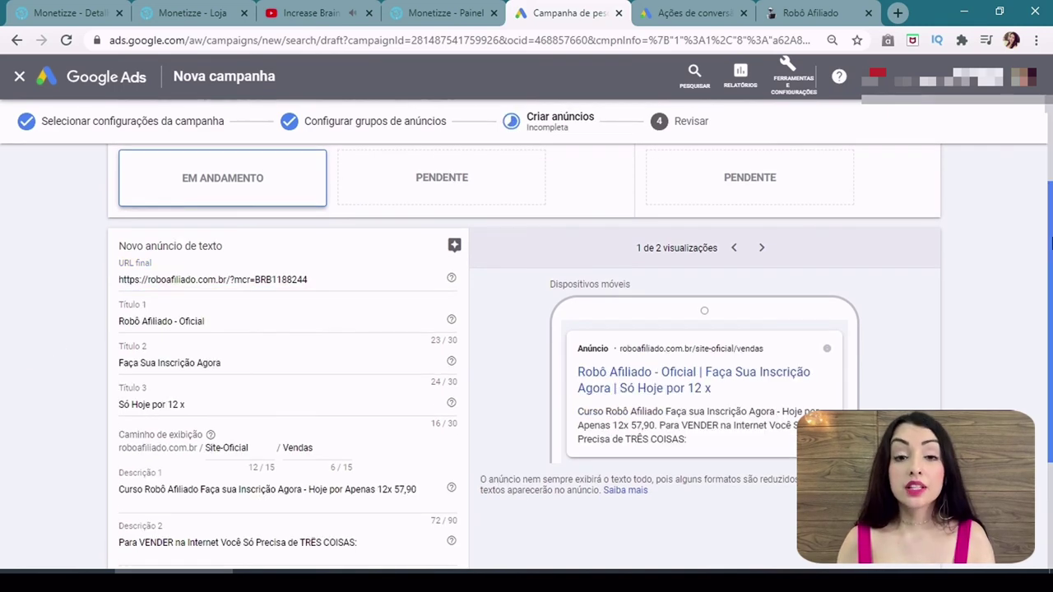
scroll(296, 442, down, 2)
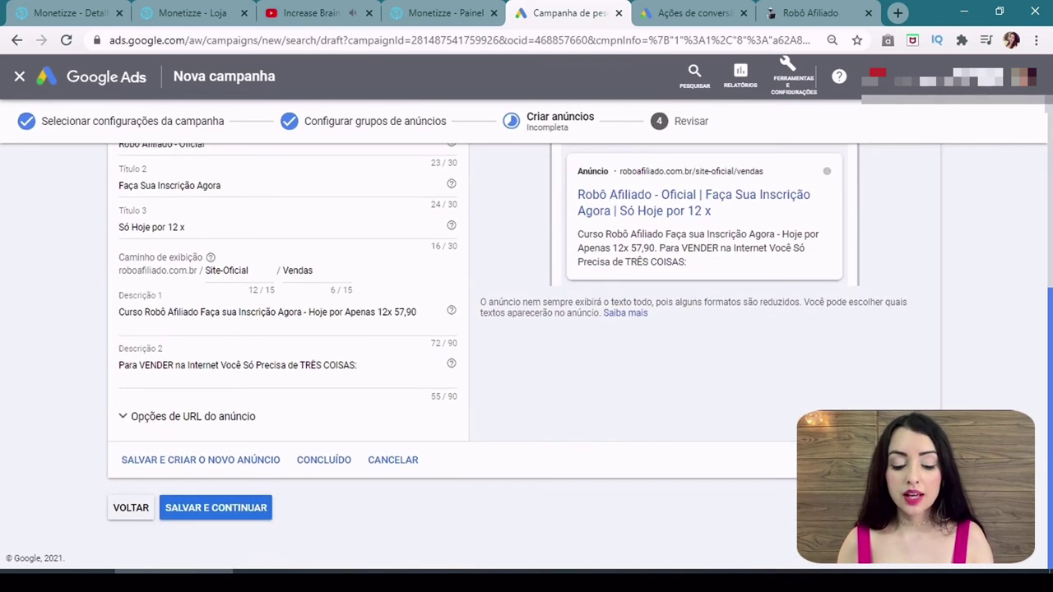
click(247, 418)
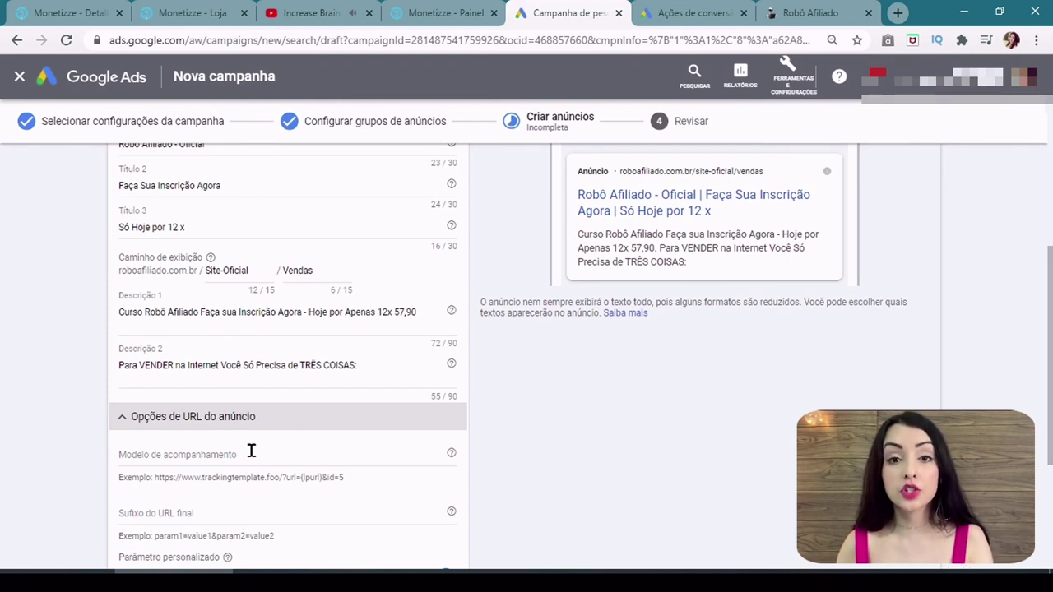
click(251, 451)
scroll(221, 253, down, 2)
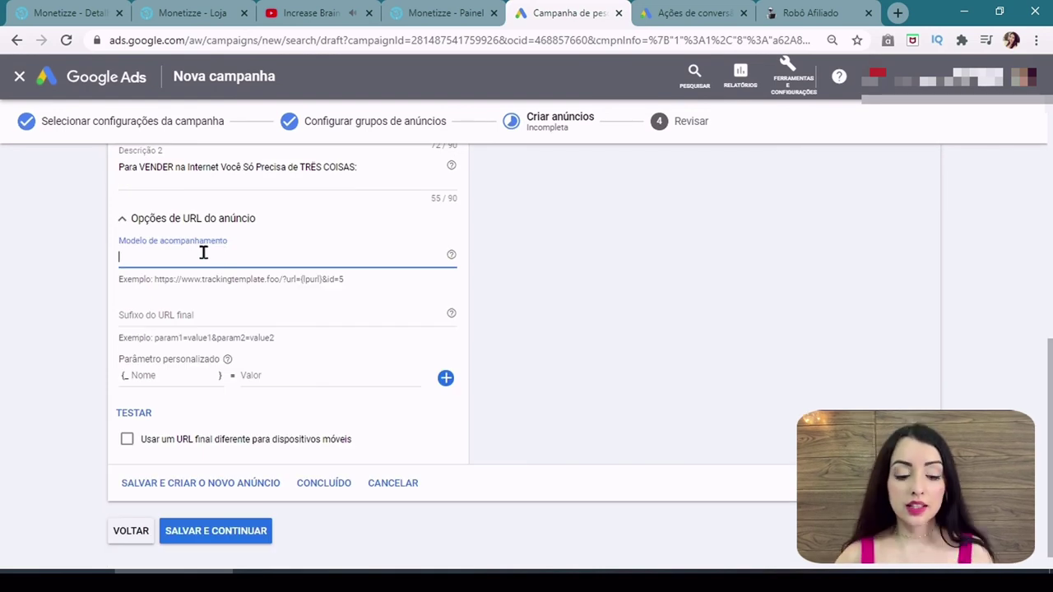
right_click(203, 254)
click(280, 376)
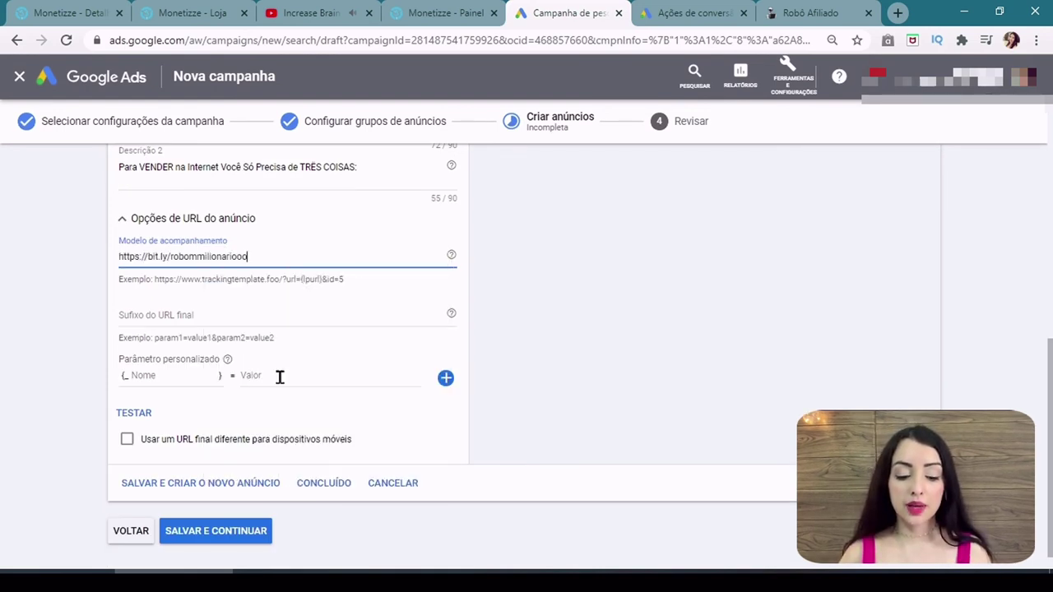
scroll(281, 377, up, 8)
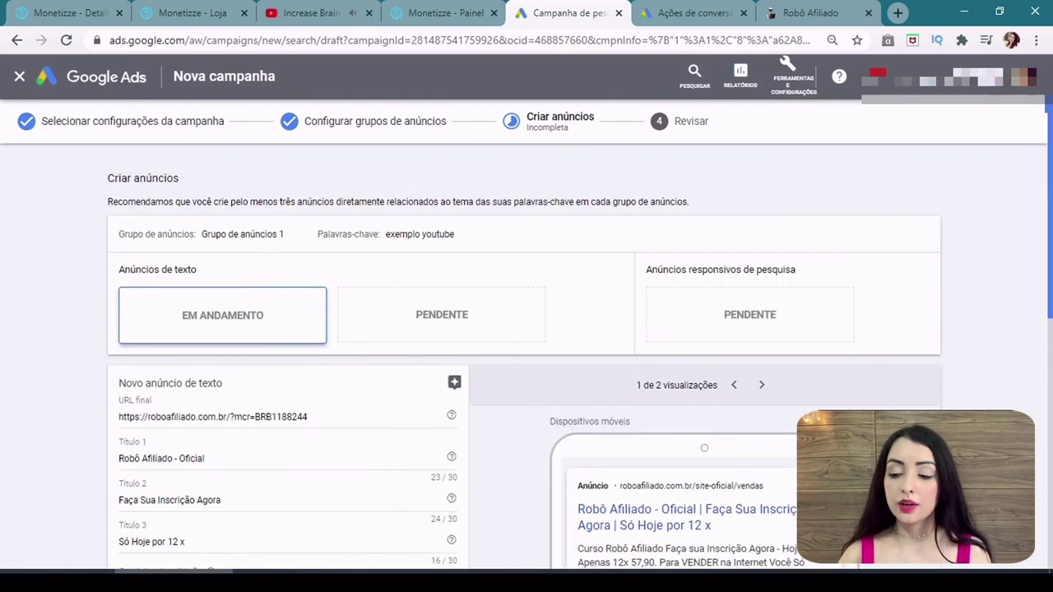
scroll(527, 354, down, 2)
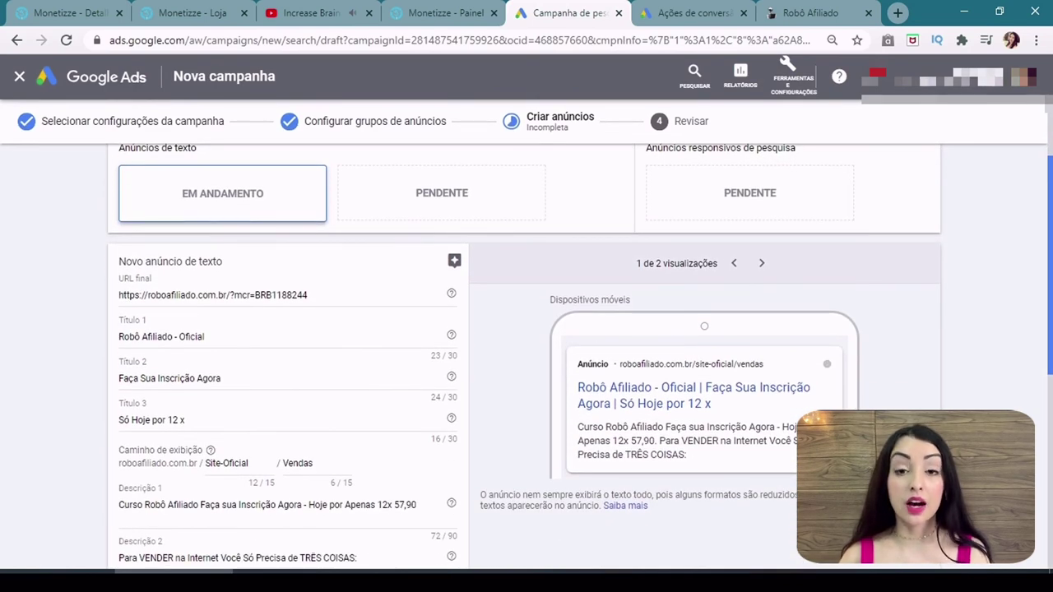